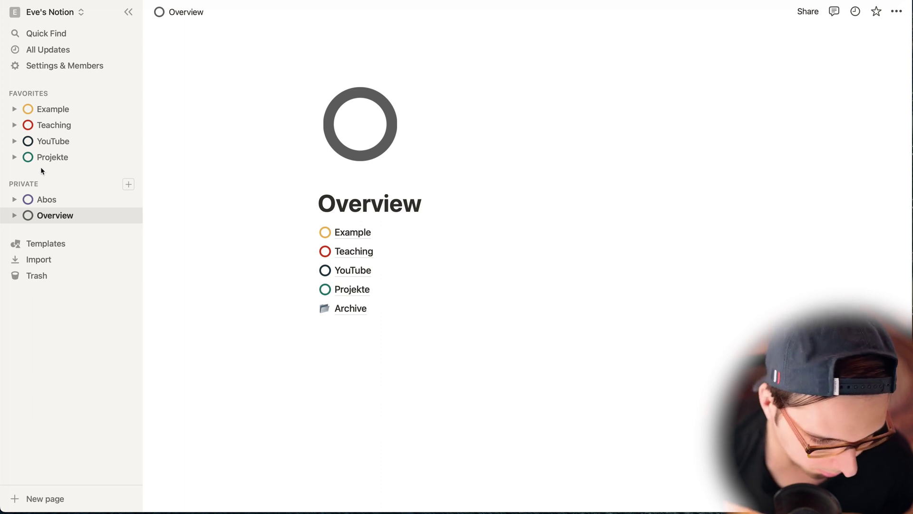
# Expand and collapse the YouTube page in the sidebar, then expand the Teaching page.
pyautogui.click(15, 142)
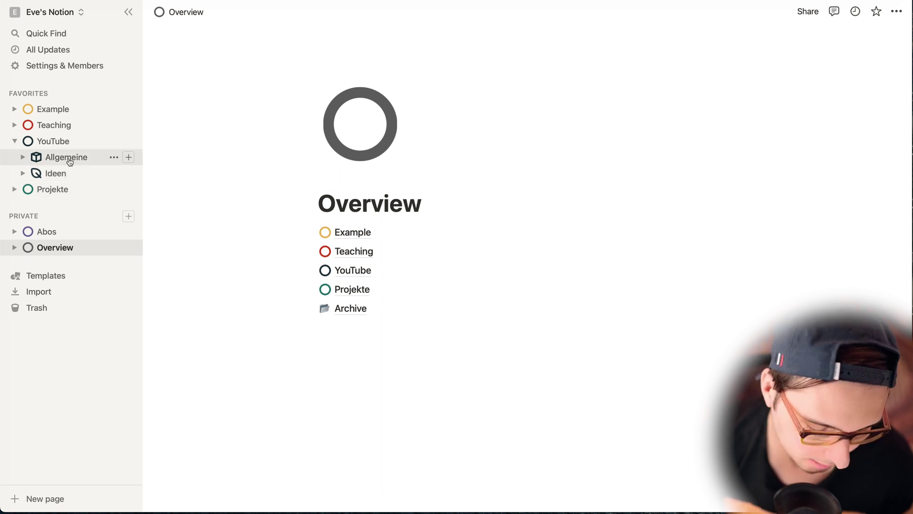
pyautogui.click(15, 141)
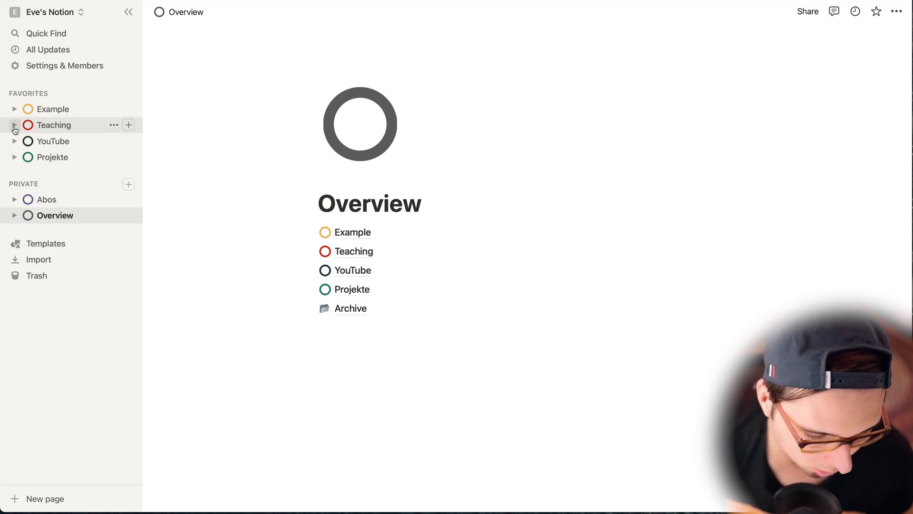
pyautogui.click(15, 128)
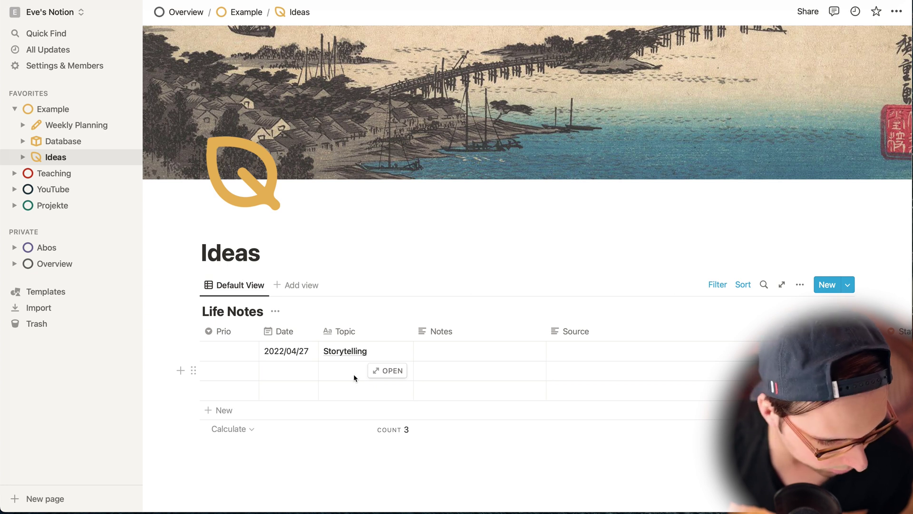
# Fill the next Topic cells with 'Bei' and 'Sapiens | History of Hu'.
pyautogui.click(353, 375)
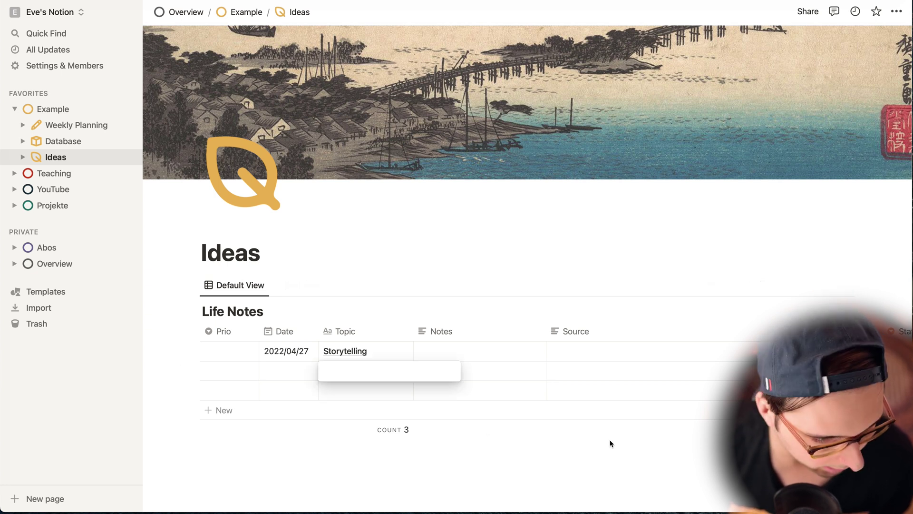
pyautogui.write('Being too nice')
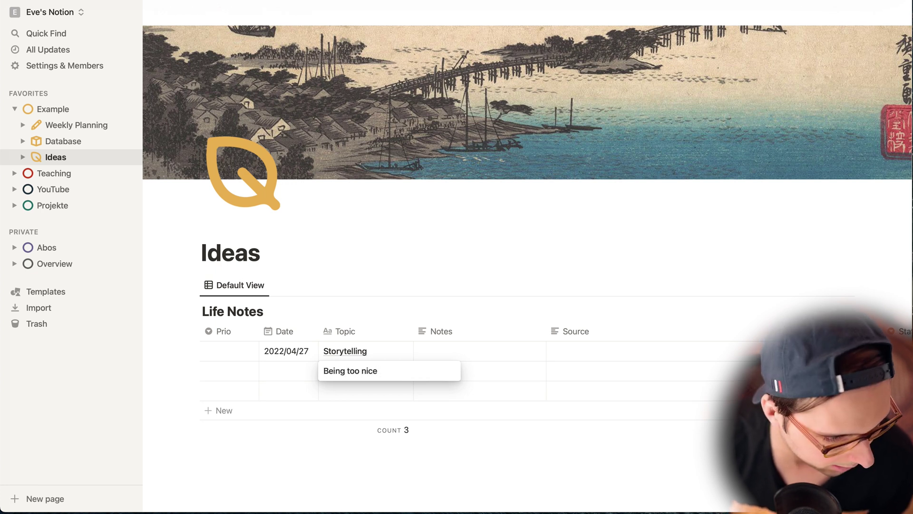
pyautogui.press('Return')
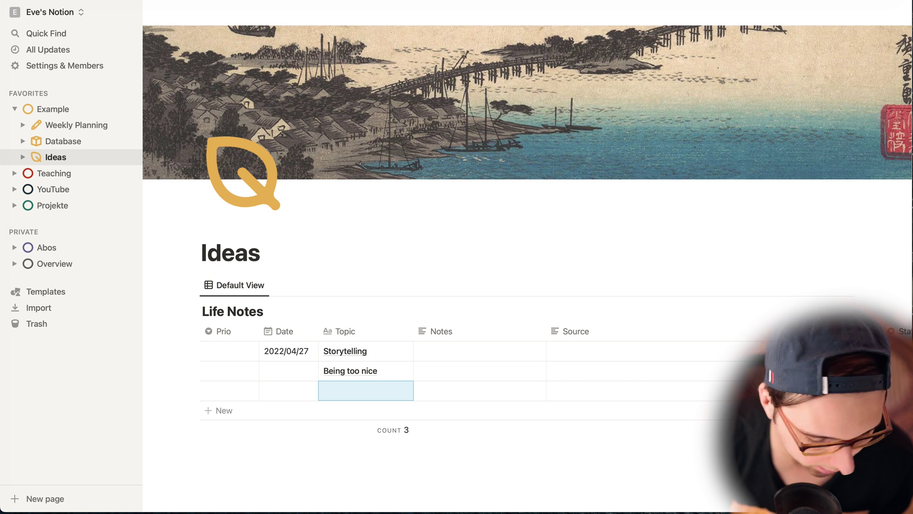
pyautogui.write('Sa')
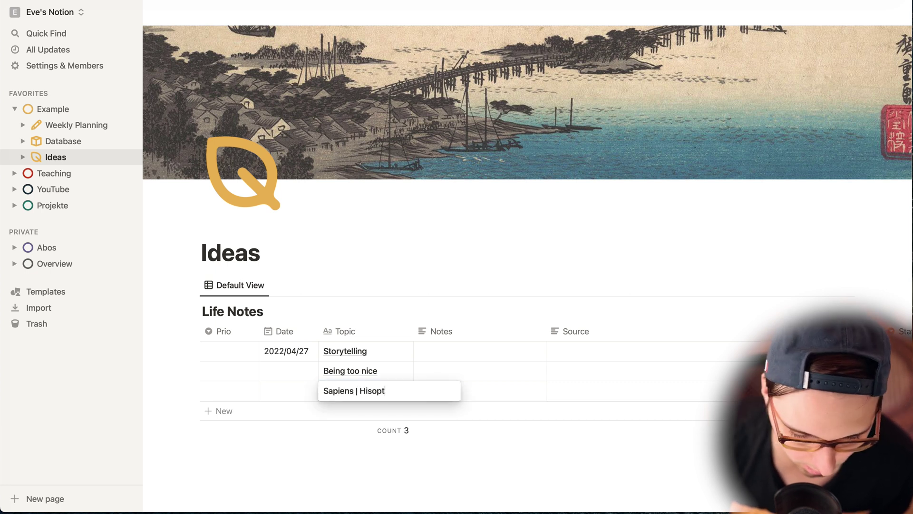
pyautogui.write('piens | History of Humankind')
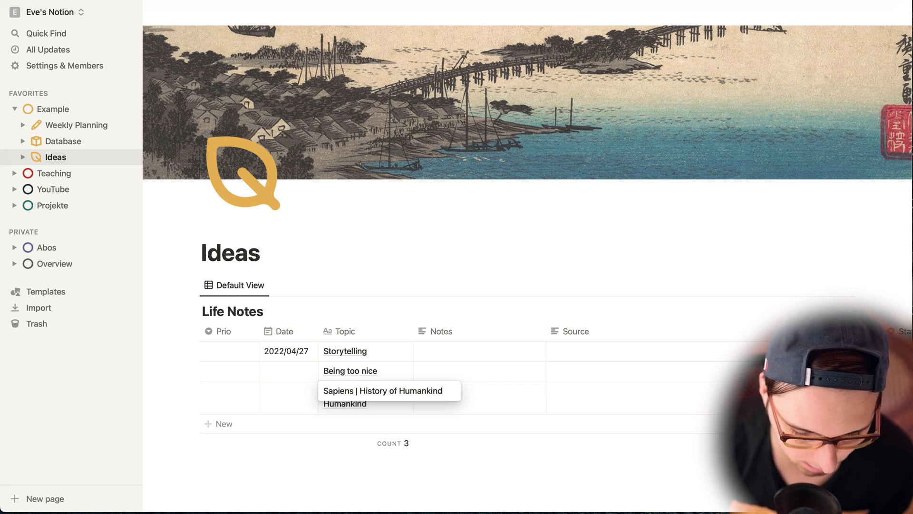
pyautogui.press('Escape')
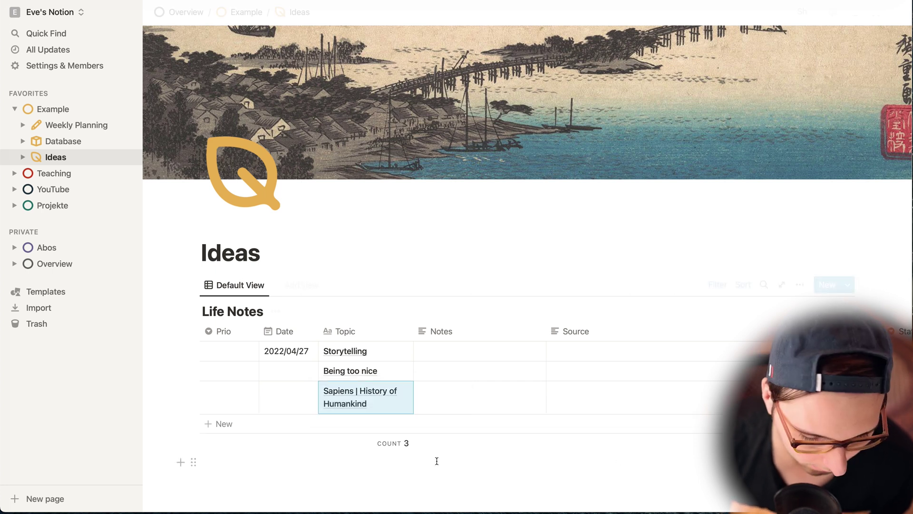
# Add rows for 'Meaning of life', 'Nietzsche | discussing his main ideas' and 'Joe Rogan and Spotify'.
pyautogui.click(230, 433)
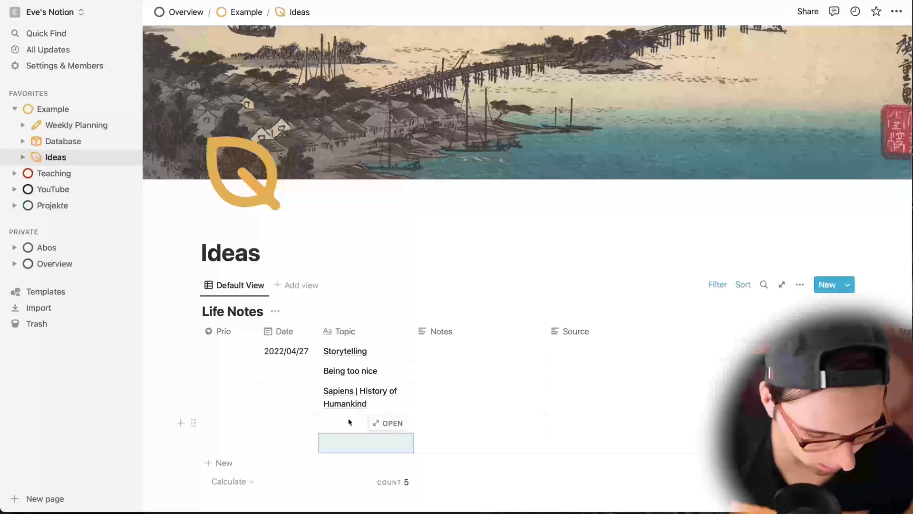
pyautogui.write('Meaning of life')
pyautogui.click(224, 462)
pyautogui.write('Nietzsche | discussing his main ideas')
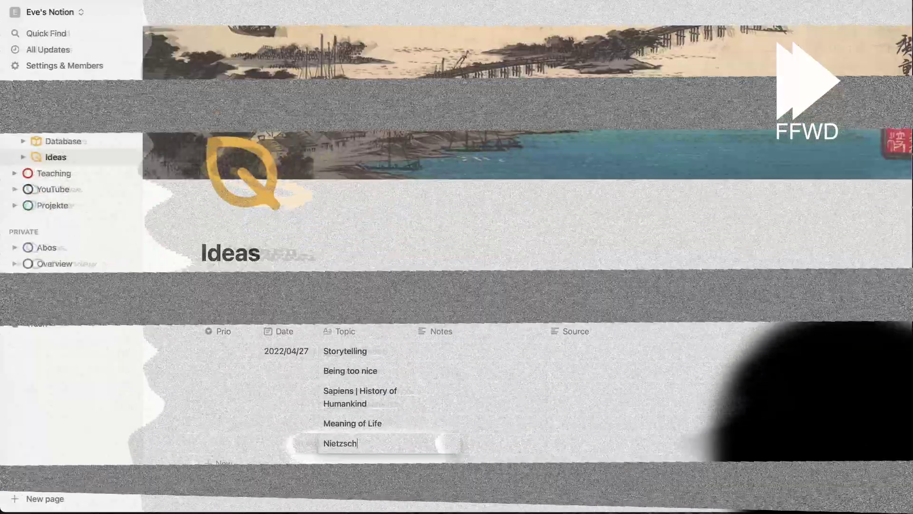
pyautogui.click(221, 404)
pyautogui.write('Joe Rogan and Spotify')
pyautogui.press('Escape')
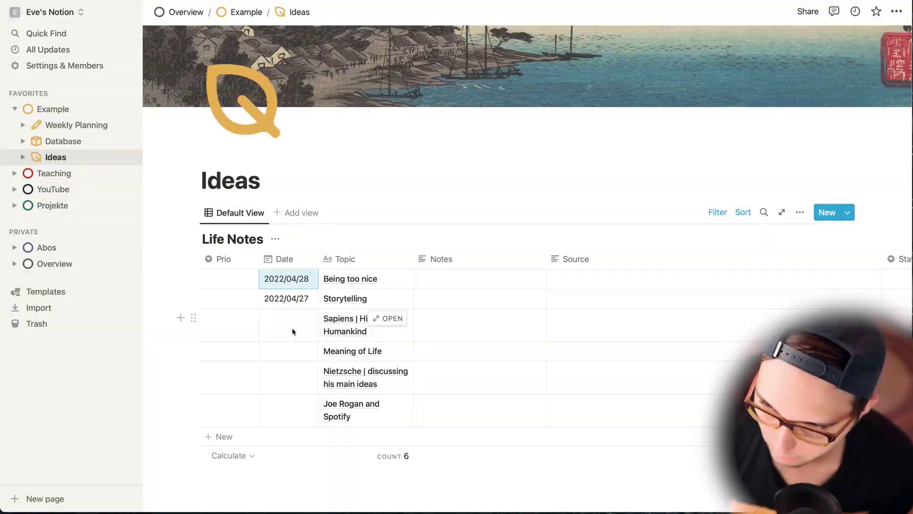
# Set the Date of the undated rows, including Joe Rogan and Spotify, to April 28.
pyautogui.click(293, 331)
pyautogui.click(382, 169)
pyautogui.click(288, 351)
pyautogui.click(382, 194)
pyautogui.click(287, 377)
pyautogui.click(382, 223)
pyautogui.press('Escape')
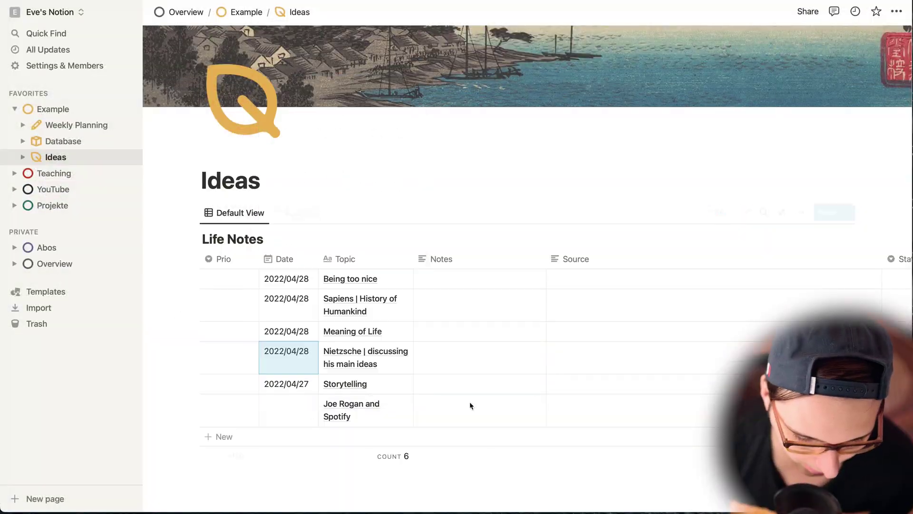
pyautogui.click(305, 410)
pyautogui.click(360, 256)
pyautogui.press('Escape')
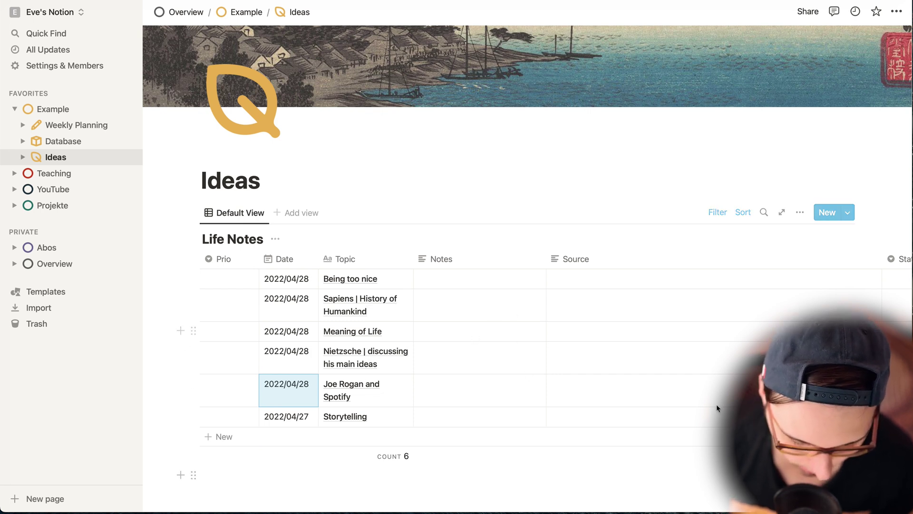
# Add notes 'Frankl; Aristote' to Meaning of Life and 'Yuval Noah Harari' to Sapiens.
pyautogui.scroll(2, 495, 338)
pyautogui.click(504, 336)
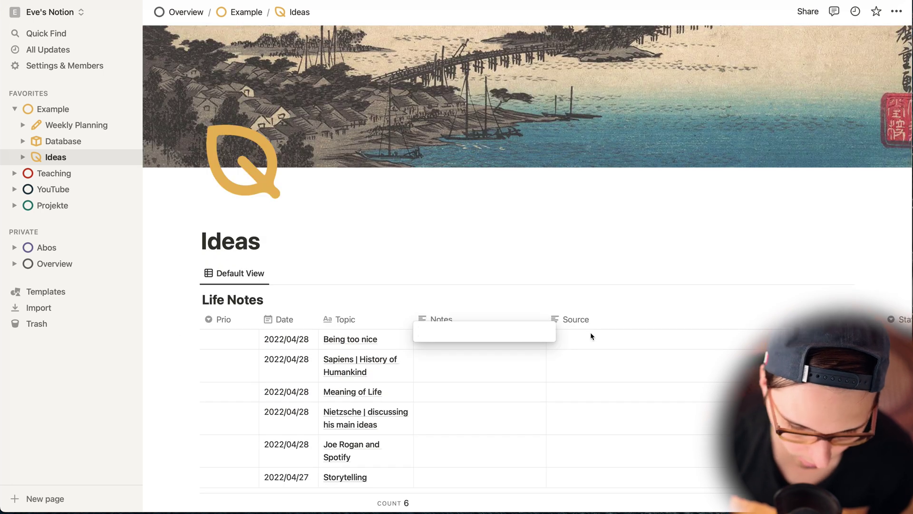
pyautogui.write('F')
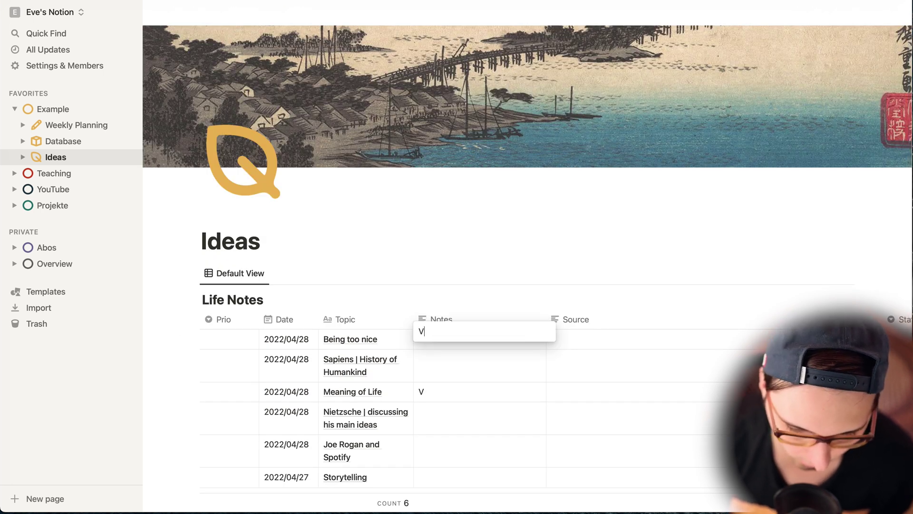
pyautogui.write('rankl; Aristote')
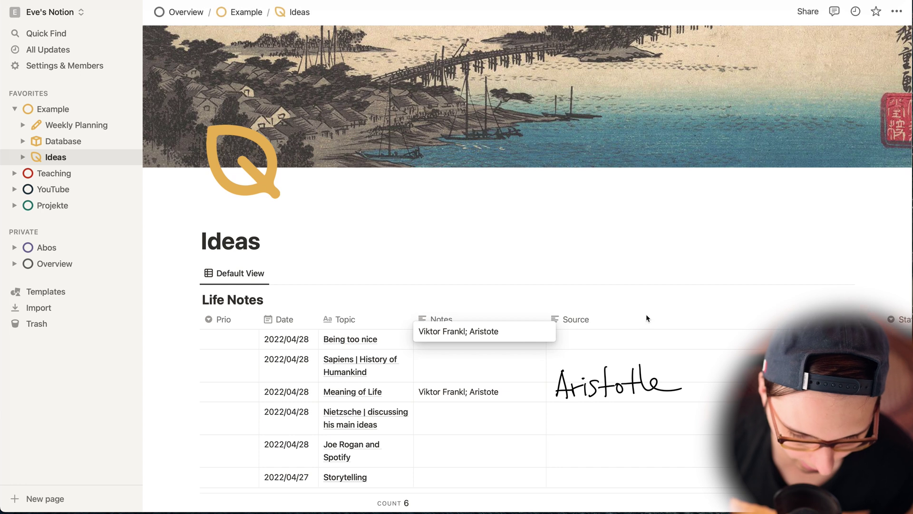
pyautogui.press('Escape')
pyautogui.click(481, 372)
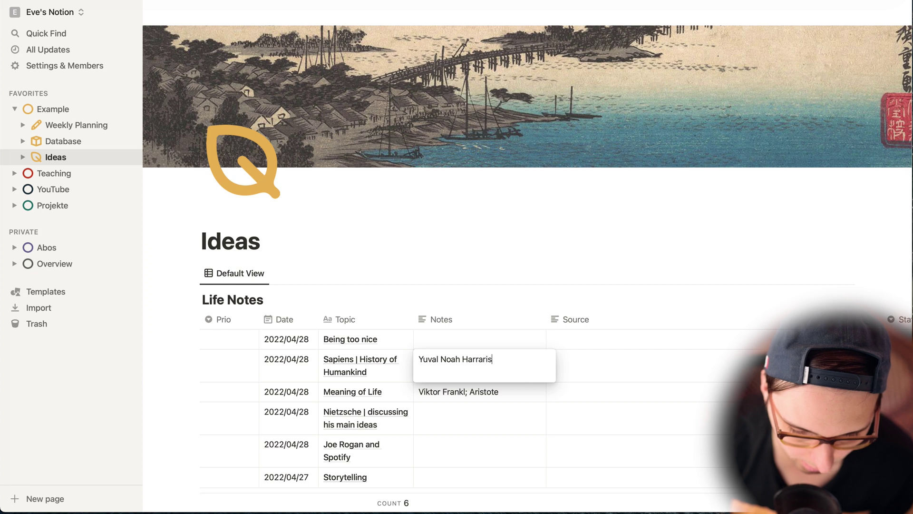
pyautogui.write('Yuval Noah Harari')
pyautogui.click(511, 489)
pyautogui.scroll(-2, 511, 490)
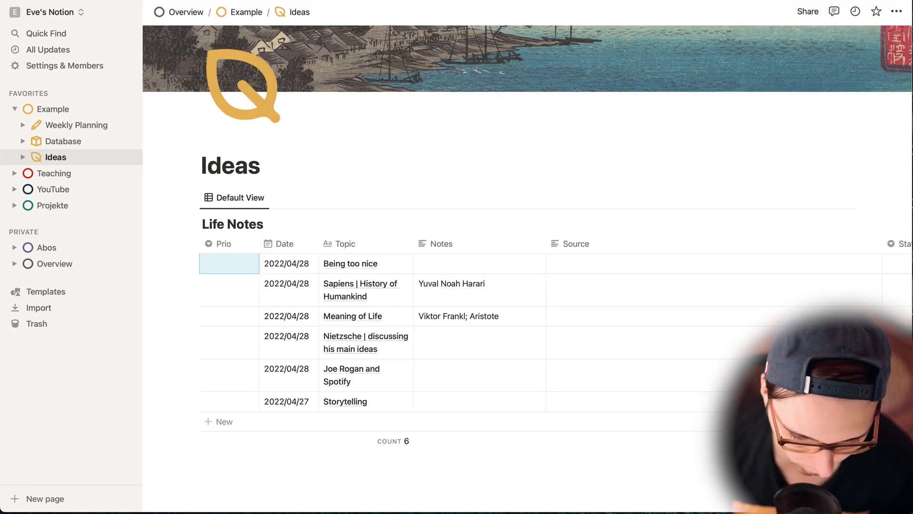
# Set priorities: Sapiens 1, Meaning of Life 3, Nietzsche 2, Joe Rogan and Spotify 5, plus Storytelling.
pyautogui.click(220, 265)
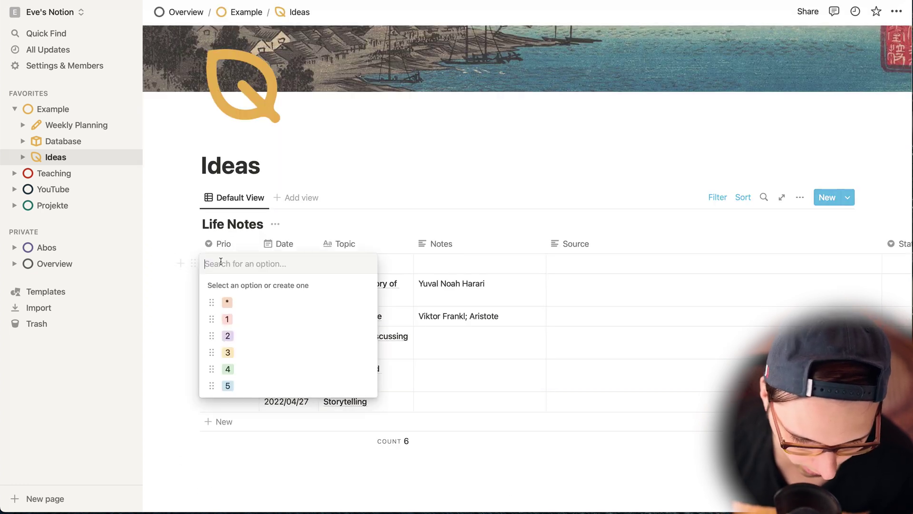
pyautogui.click(241, 316)
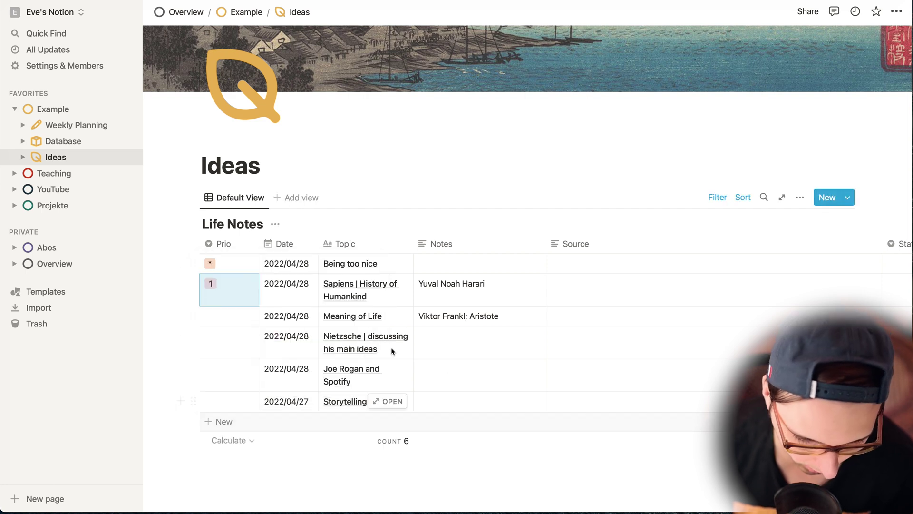
pyautogui.click(211, 316)
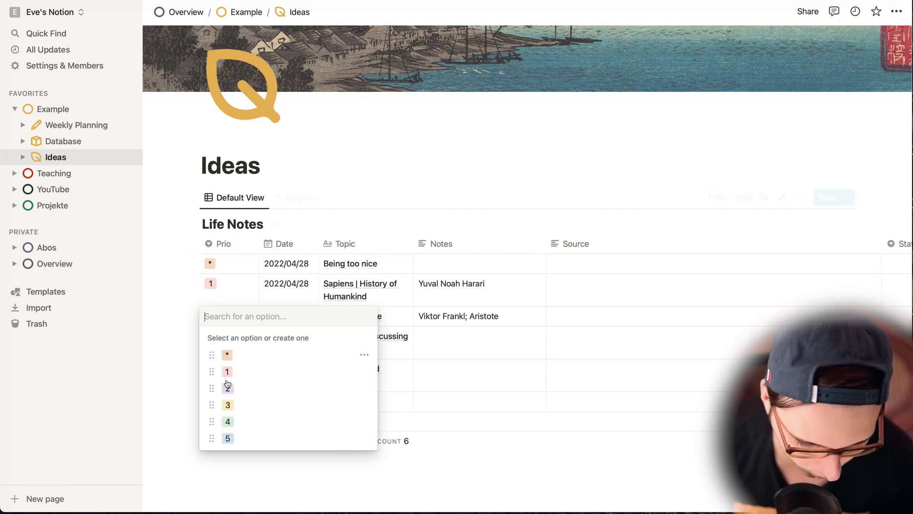
pyautogui.click(241, 408)
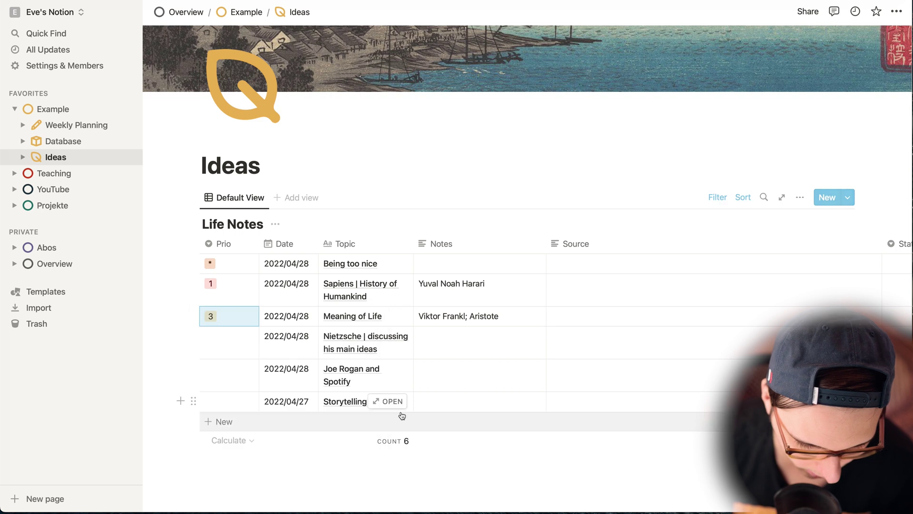
pyautogui.click(229, 345)
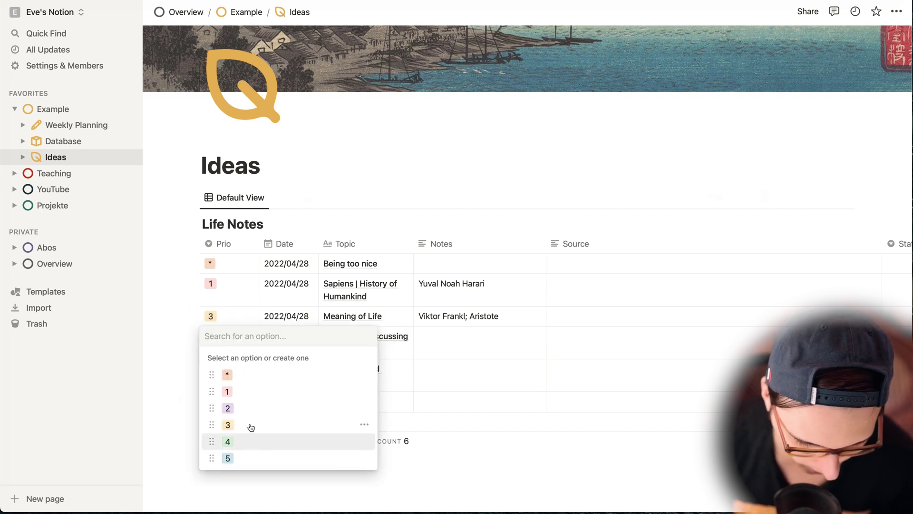
pyautogui.click(242, 410)
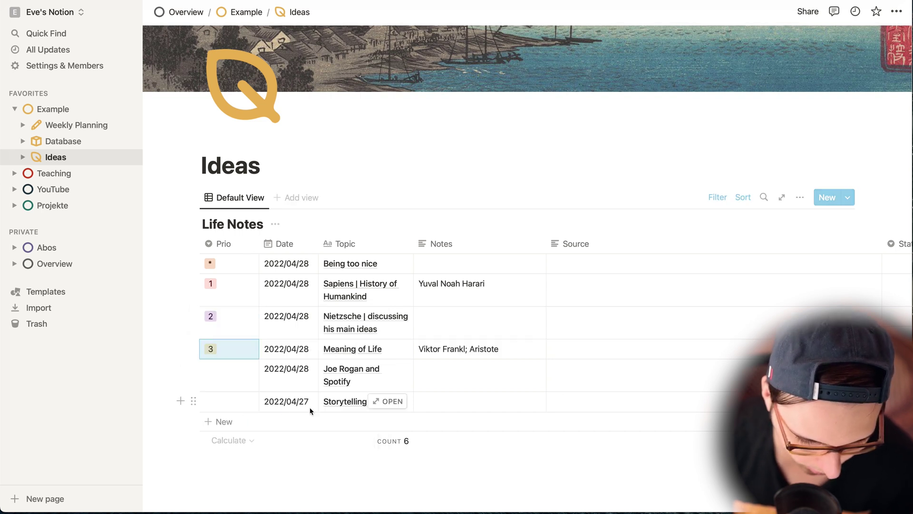
pyautogui.click(215, 374)
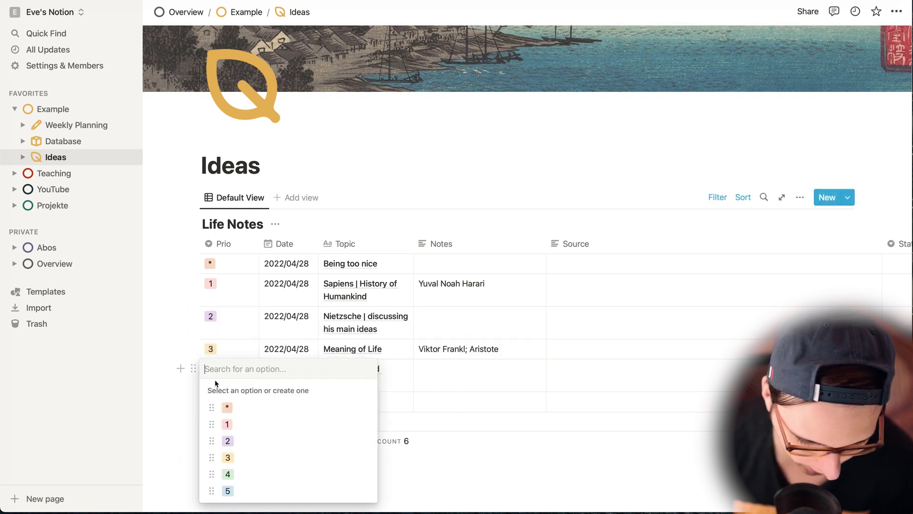
pyautogui.click(237, 494)
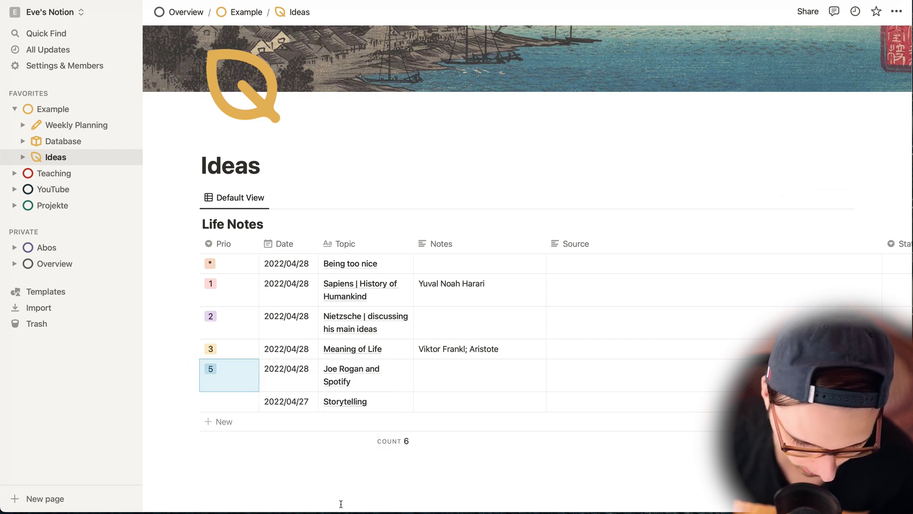
pyautogui.click(232, 405)
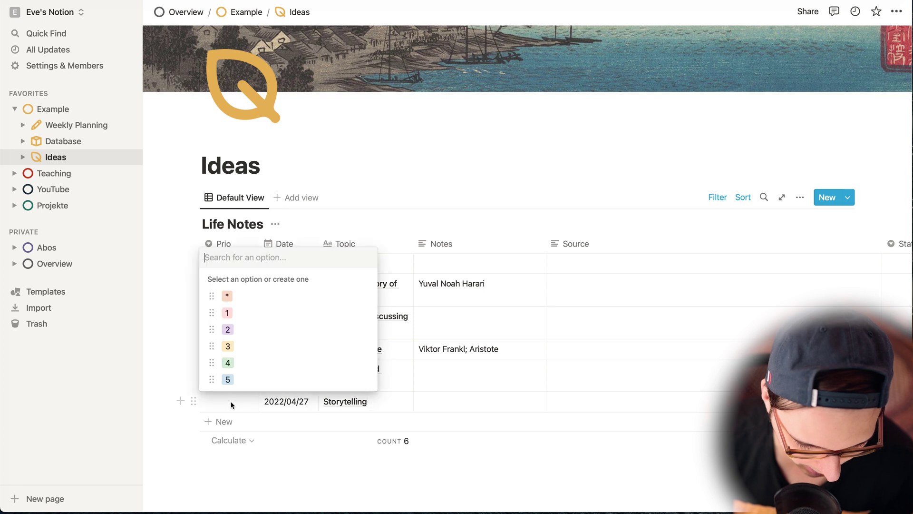
pyautogui.press('Escape')
pyautogui.click(219, 407)
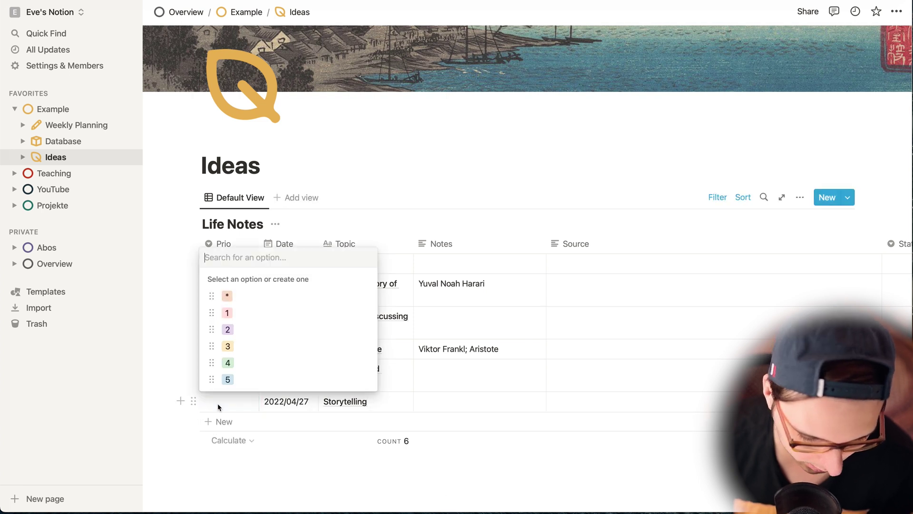
pyautogui.click(227, 329)
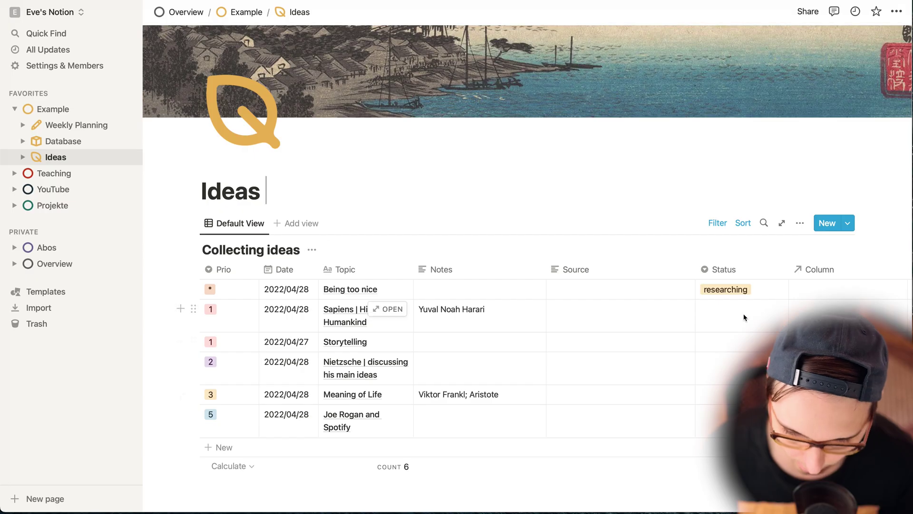
# Set Sapiens to researching and add the source 'SWR2 (2022):' with the pasted article title.
pyautogui.click(737, 309)
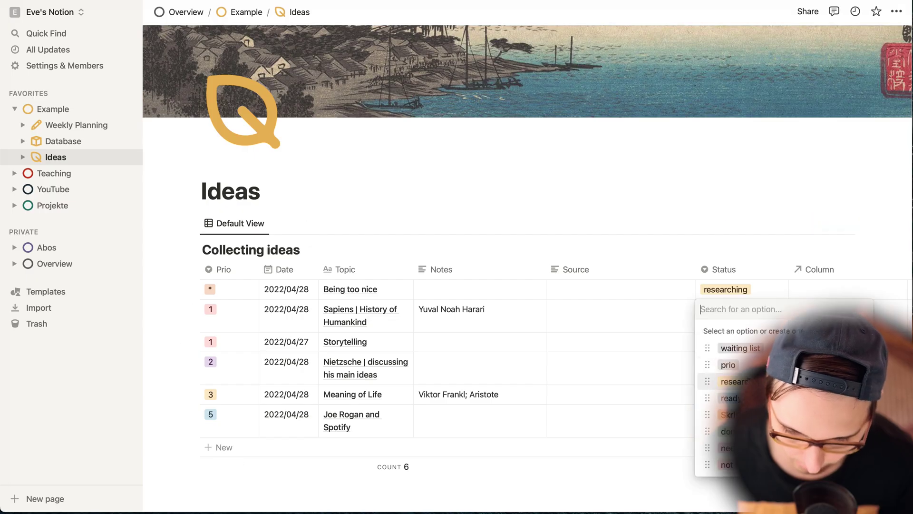
pyautogui.click(735, 381)
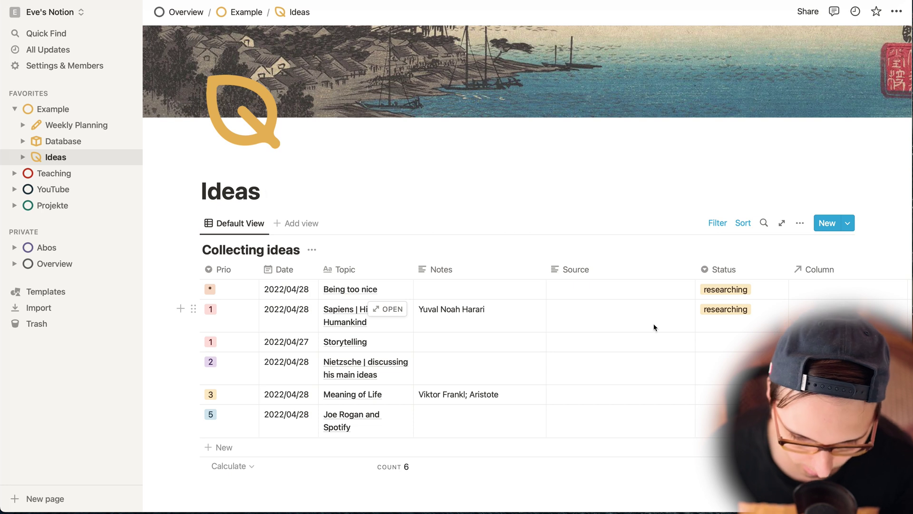
pyautogui.click(609, 319)
pyautogui.press('super+Tab')
pyautogui.press('super+Tab')
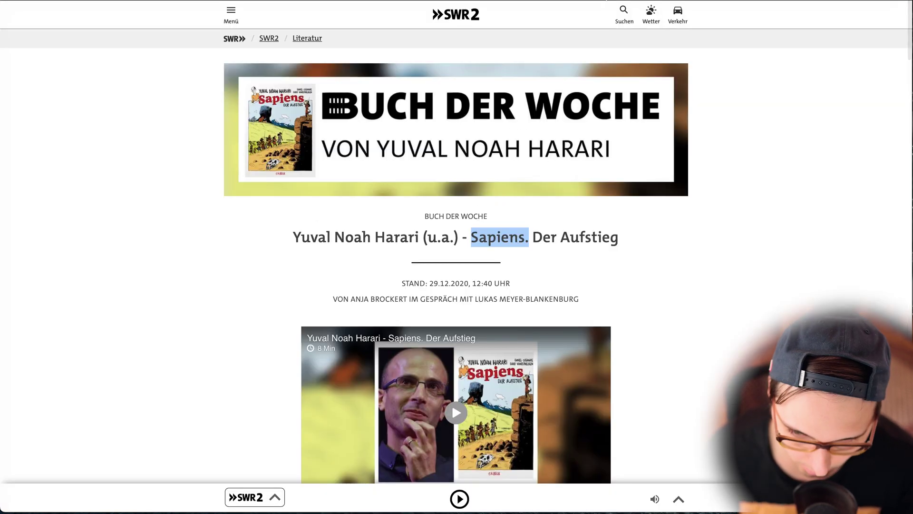
pyautogui.press('super+l')
pyautogui.press('Escape')
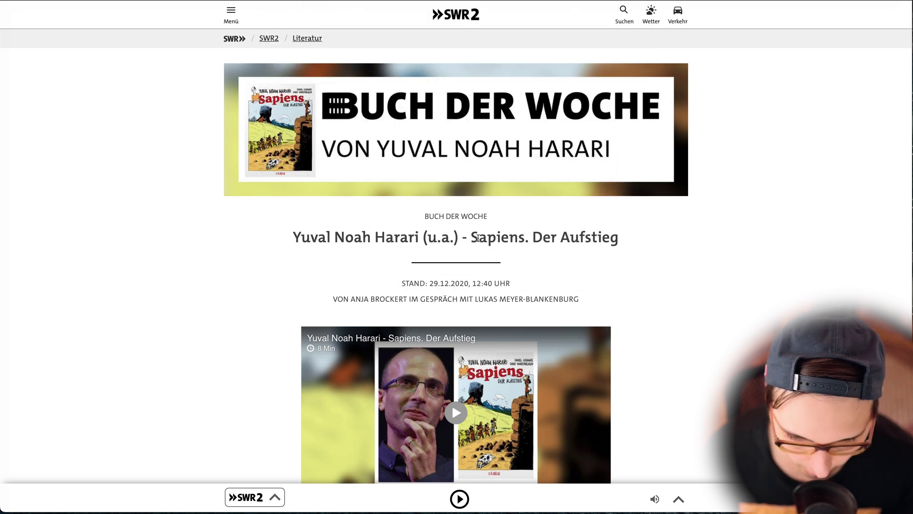
pyautogui.doubleClick(498, 237)
pyautogui.click(67, 45)
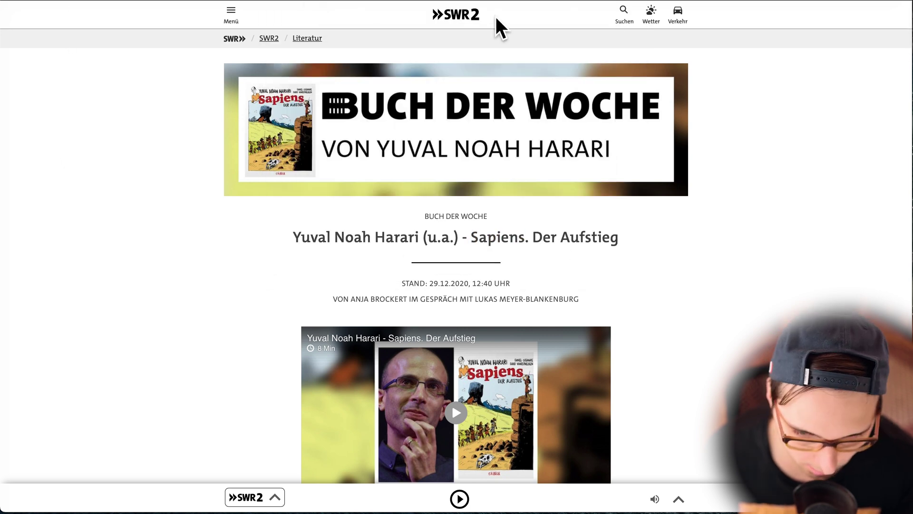
pyautogui.press('super+Tab')
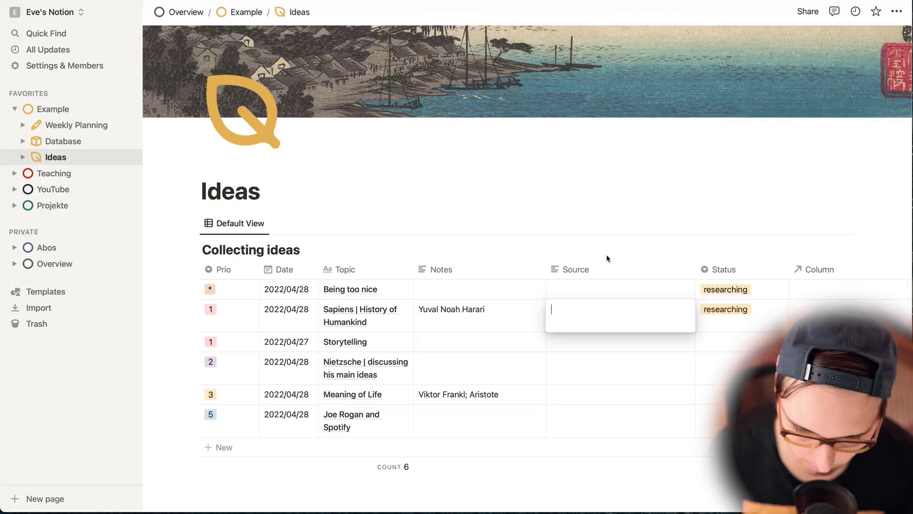
pyautogui.write('SWR2 (2022):')
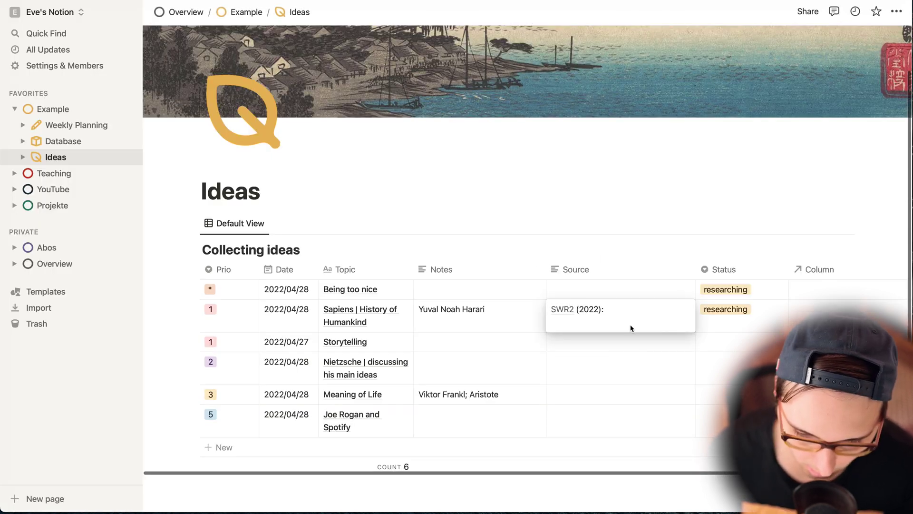
pyautogui.write('Yuval Noah Harari (u.a.) - Sapiens. Der Aufstieg;')
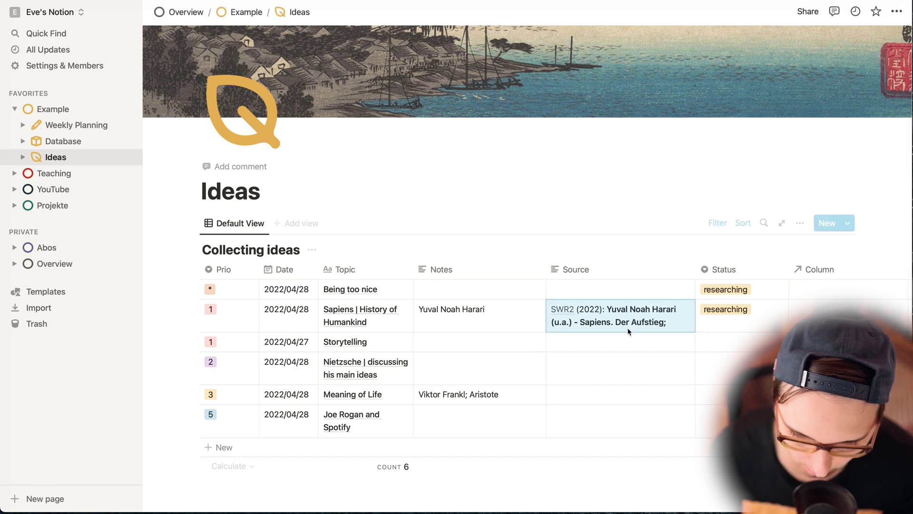
# Add a 'Zeit (2022):' source, linking the word Zeit to the ZEIT ONLINE Harari podcast.
pyautogui.press('super+Tab')
pyautogui.press('super+l')
pyautogui.press('Escape')
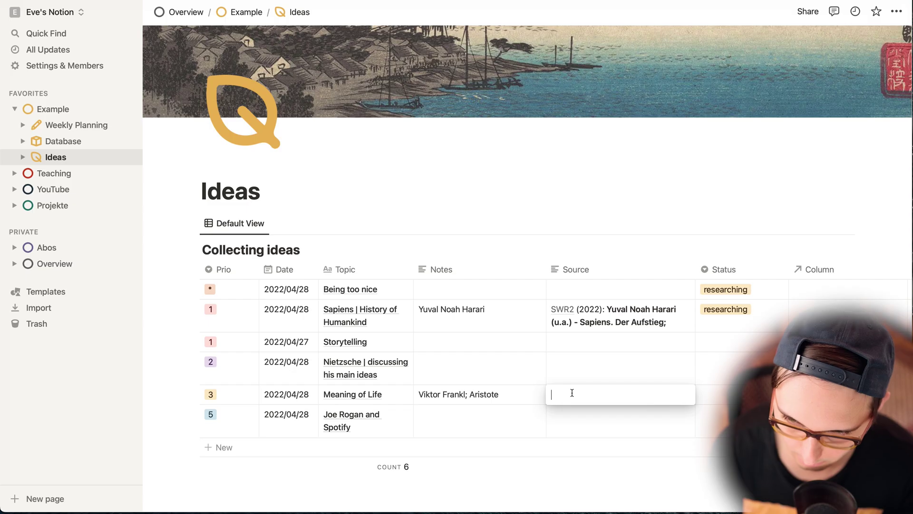
pyautogui.write('Zei')
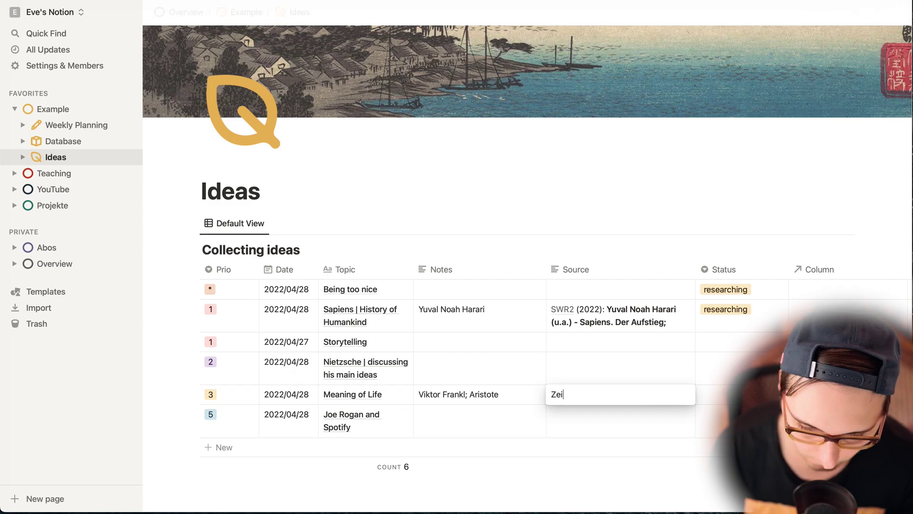
pyautogui.write('t (2022):')
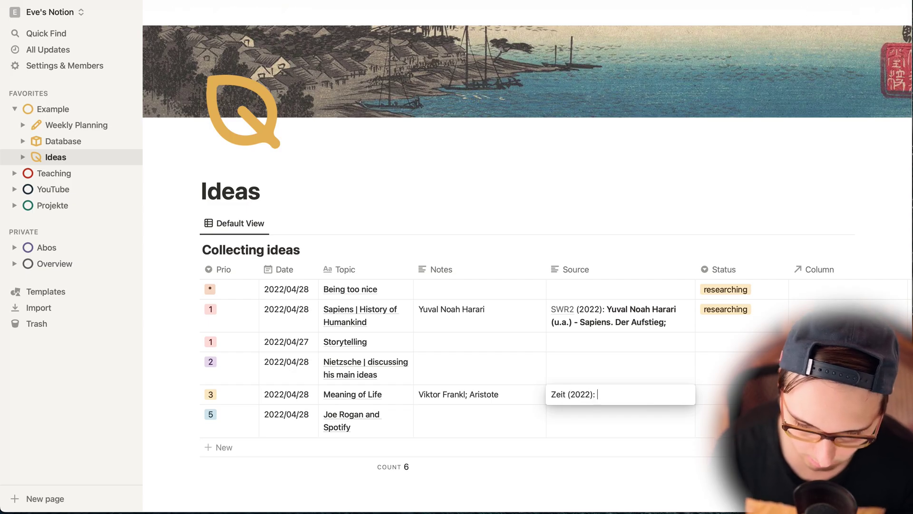
pyautogui.doubleClick(558, 394)
pyautogui.press('super+k')
pyautogui.press('super+v')
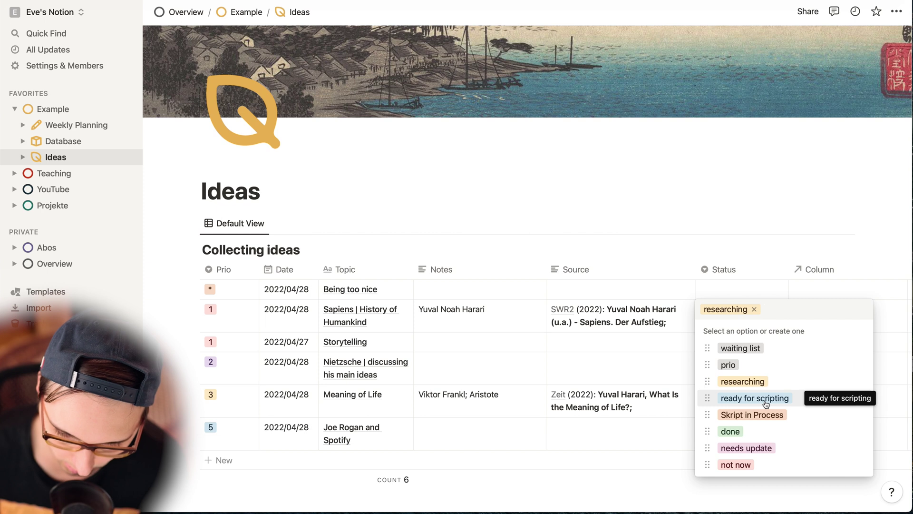
# Mark the Sapiens idea as done and review the table's active filter rules.
pyautogui.click(766, 404)
pyautogui.press('Return')
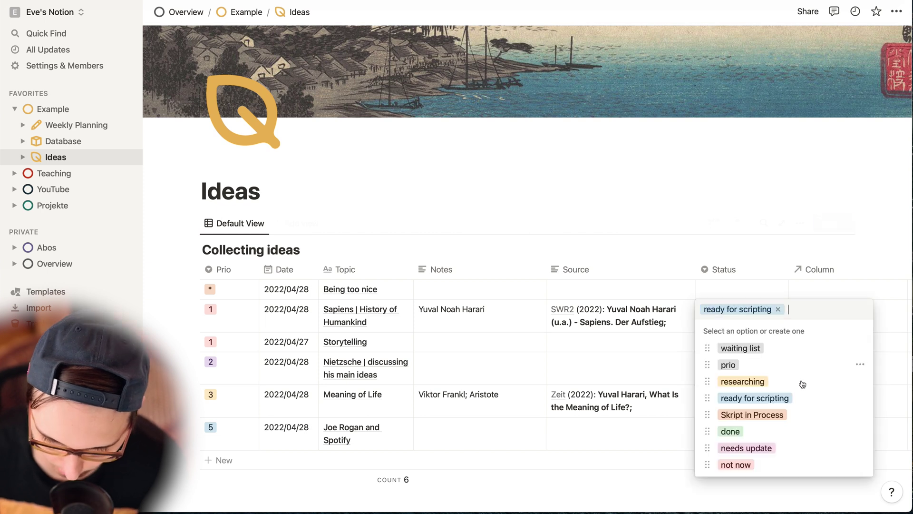
pyautogui.click(761, 431)
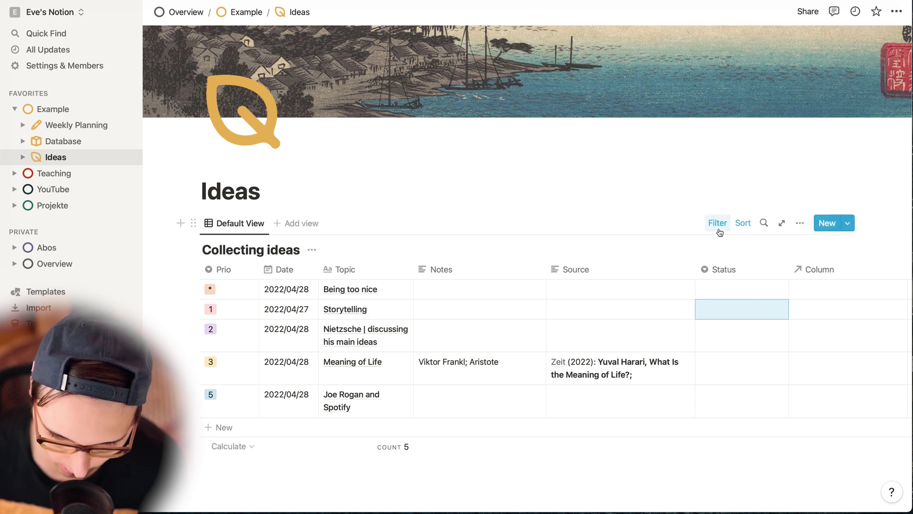
pyautogui.click(719, 223)
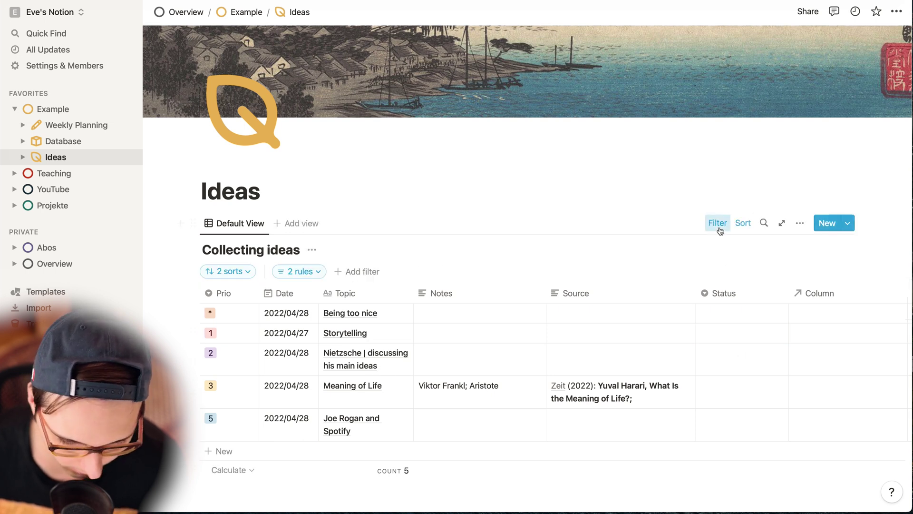
pyautogui.click(315, 272)
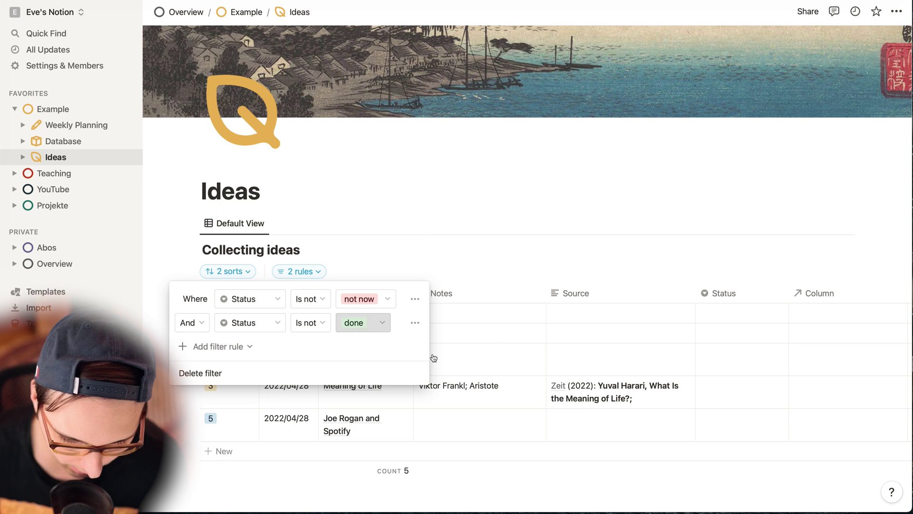
pyautogui.click(506, 267)
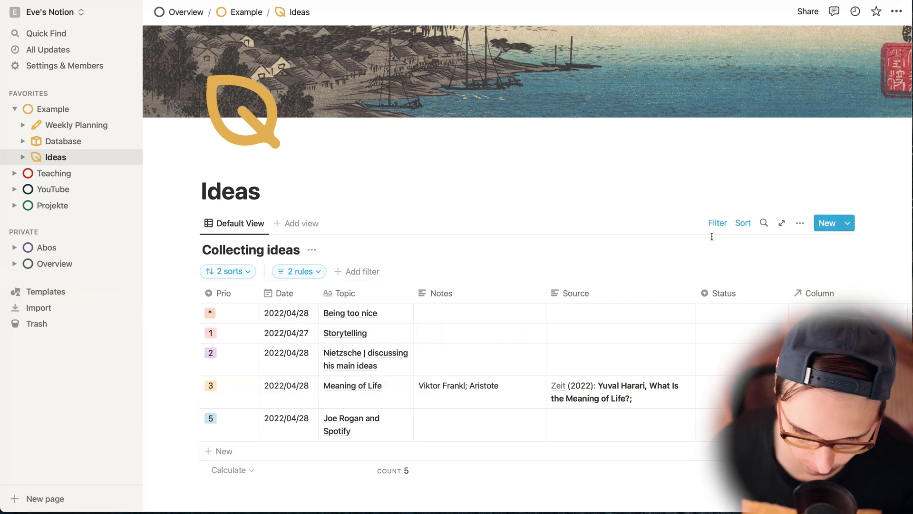
# Browse the Database page's entries in its Gallery view and then the View All list.
pyautogui.moveTo(376, 355)
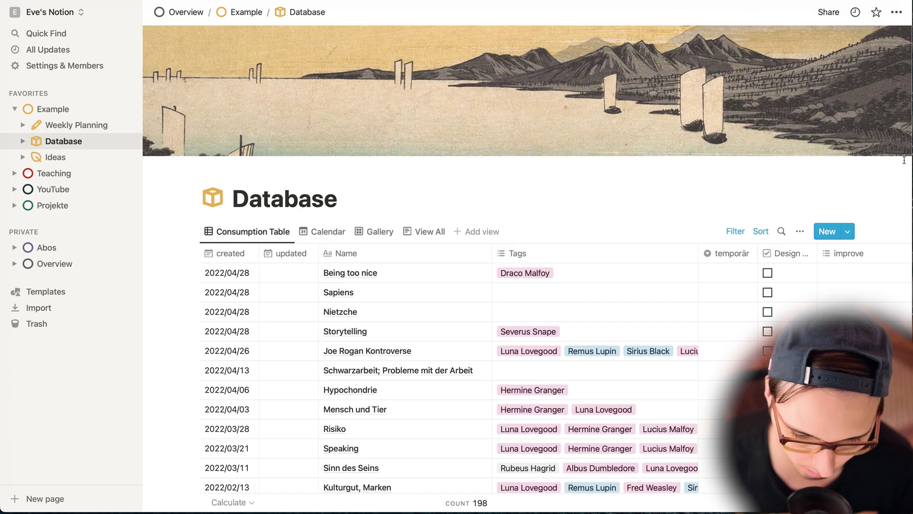
pyautogui.scroll(-10, 416, 386)
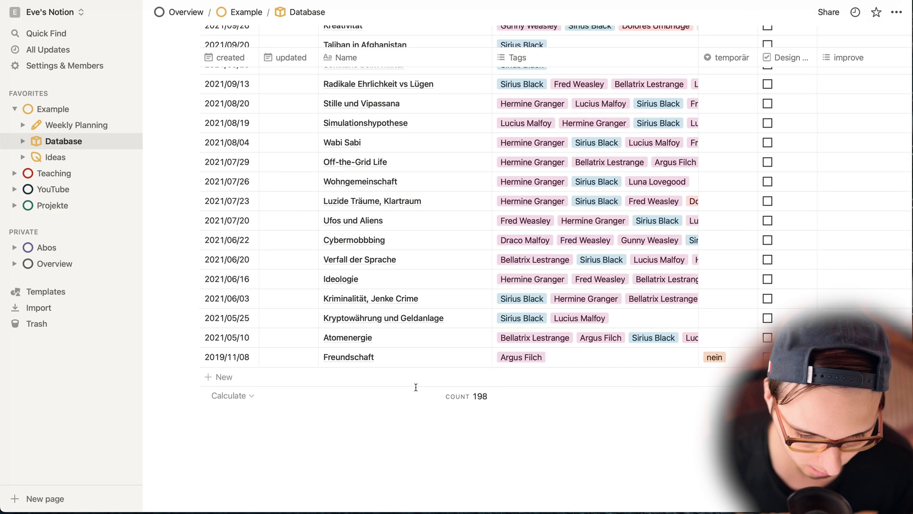
pyautogui.scroll(15, 512, 253)
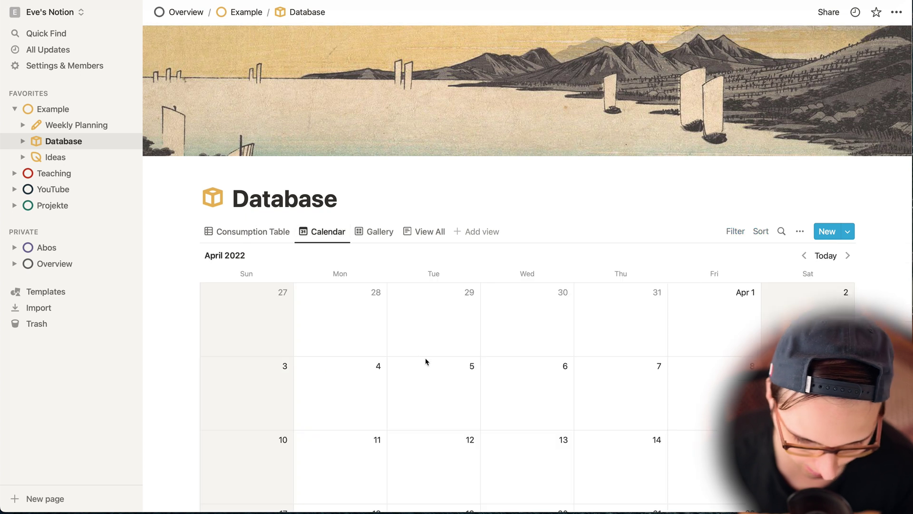
pyautogui.scroll(-3, 426, 360)
pyautogui.scroll(3, 493, 324)
pyautogui.click(375, 231)
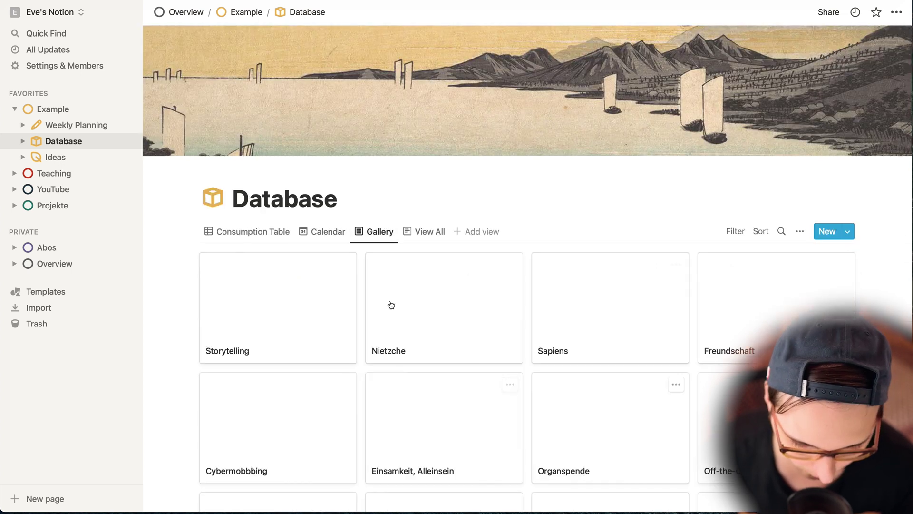
pyautogui.scroll(-15, 391, 305)
pyautogui.scroll(20, 626, 281)
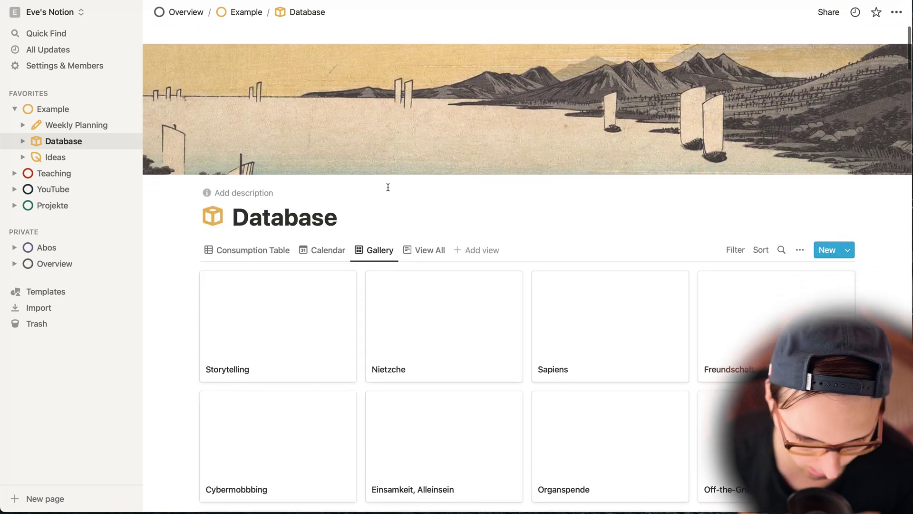
pyautogui.scroll(-1, 388, 187)
pyautogui.click(424, 223)
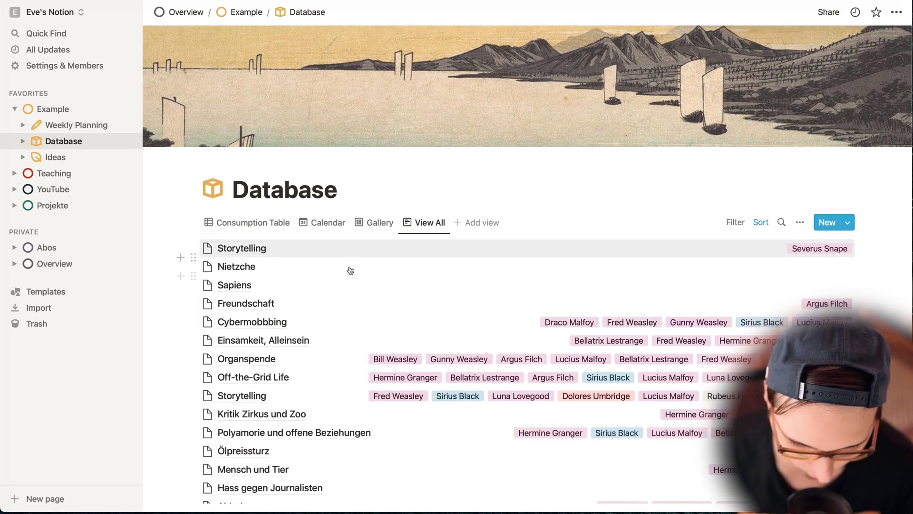
pyautogui.scroll(-20, 369, 275)
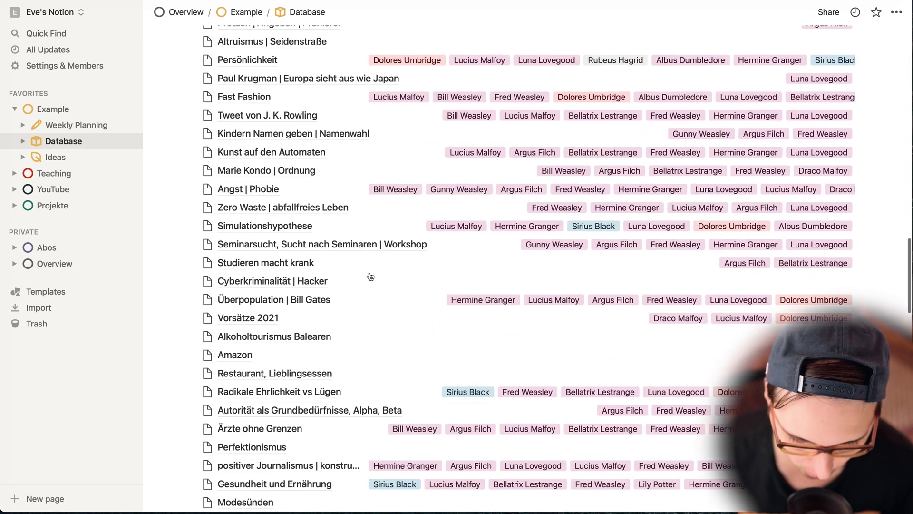
pyautogui.scroll(-5, 371, 276)
pyautogui.scroll(20, 369, 276)
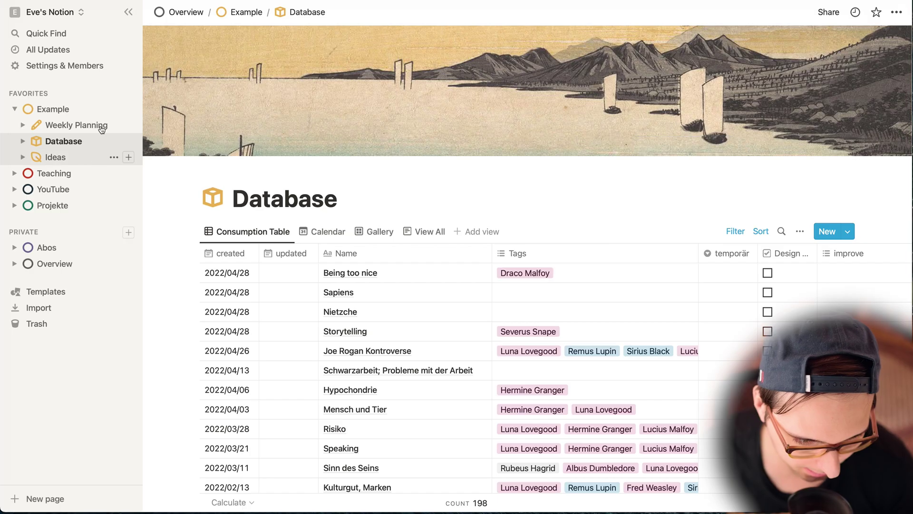
# Visit Example and Weekly Planning, then return to Example and scroll to the embedded board and table.
pyautogui.click(60, 110)
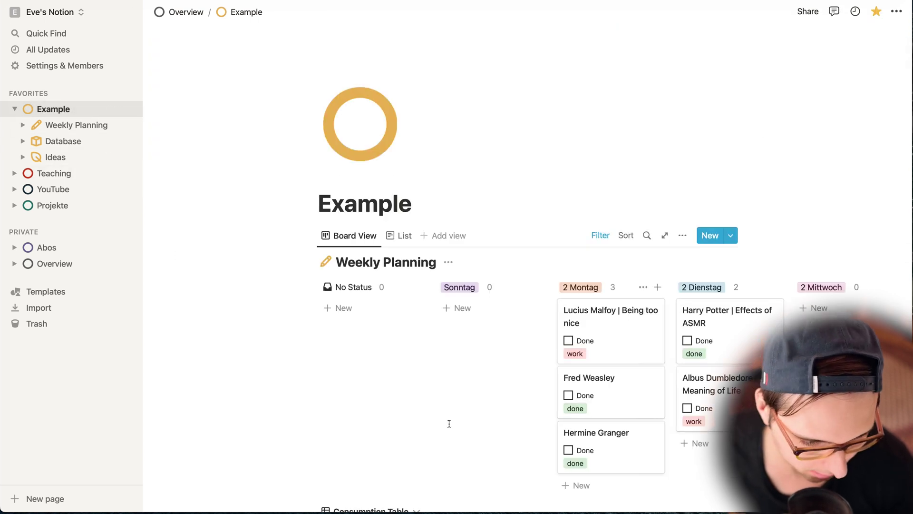
pyautogui.scroll(-2, 449, 423)
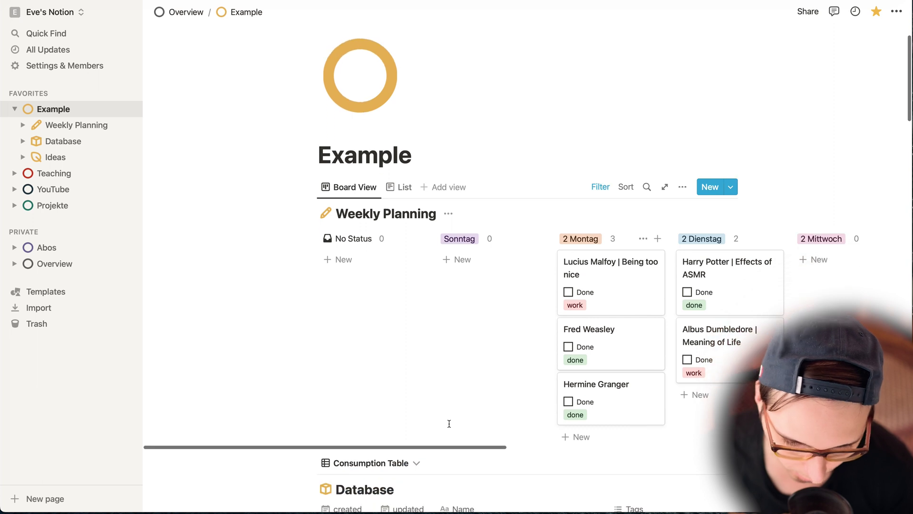
pyautogui.click(77, 125)
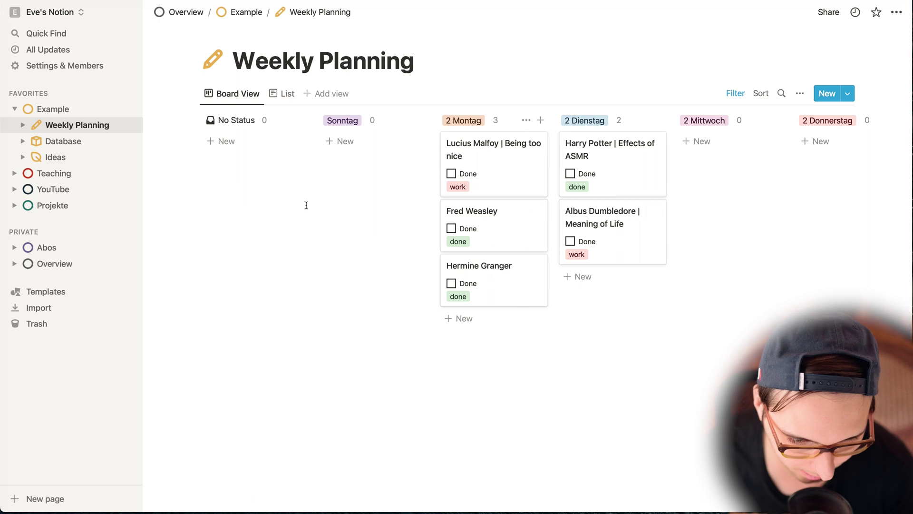
pyautogui.click(51, 109)
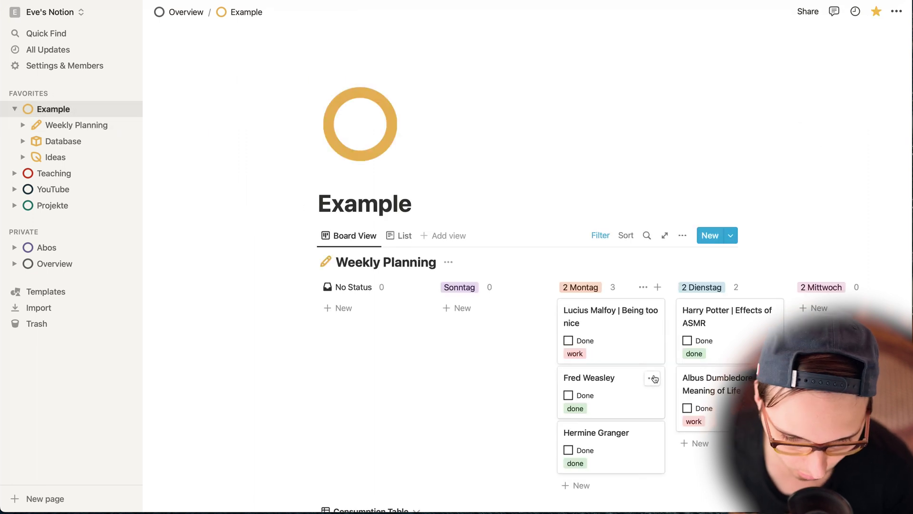
pyautogui.scroll(-2, 384, 384)
pyautogui.scroll(-3, 411, 342)
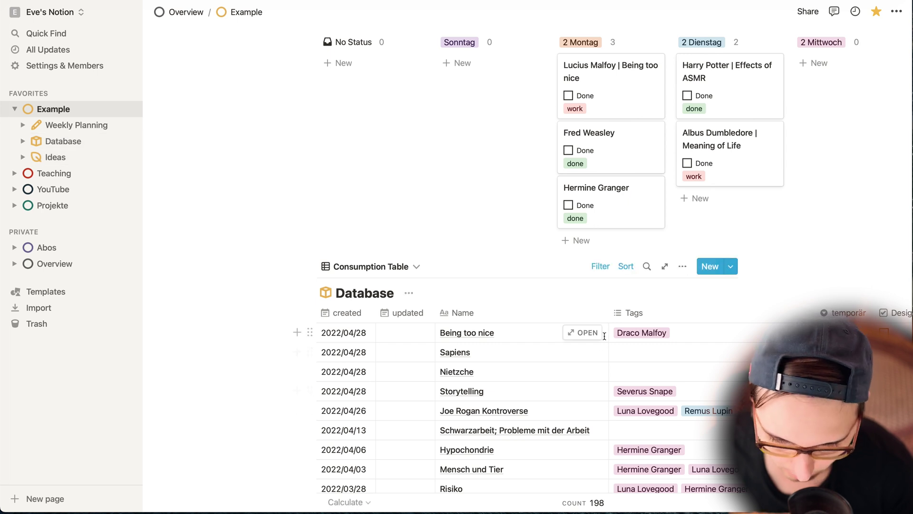
pyautogui.scroll(2, 700, 390)
pyautogui.scroll(-1, 700, 390)
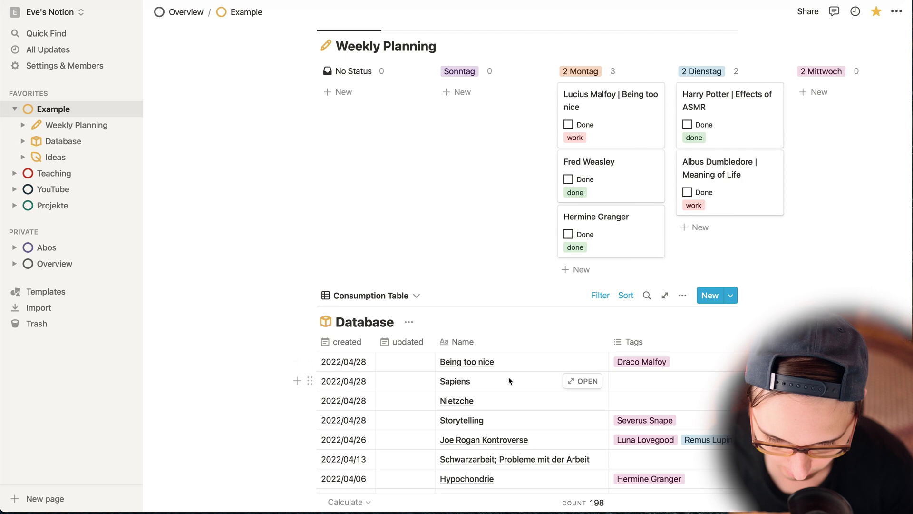
pyautogui.scroll(-1, 452, 329)
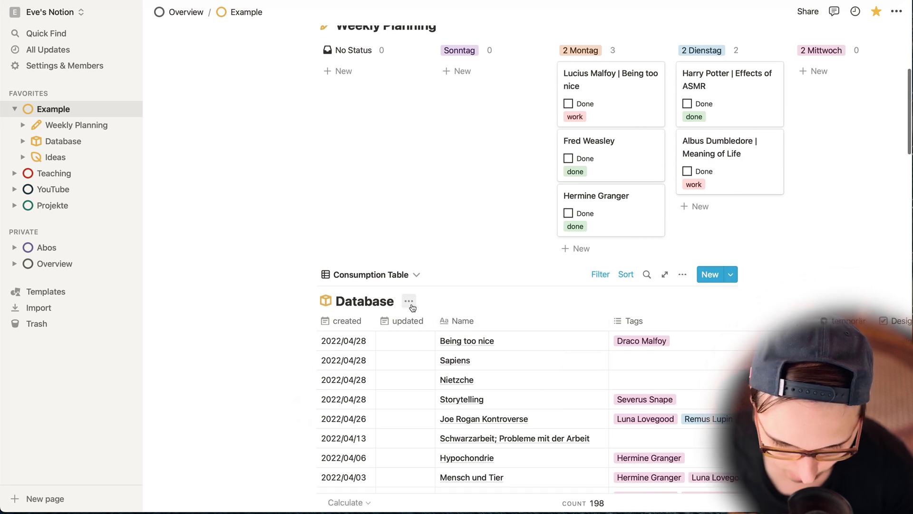
# Set the Database's Tags 'does not contain' filter to Lucius Malfoy, removing NO FILTER.
pyautogui.click(409, 301)
pyautogui.click(605, 279)
pyautogui.click(604, 280)
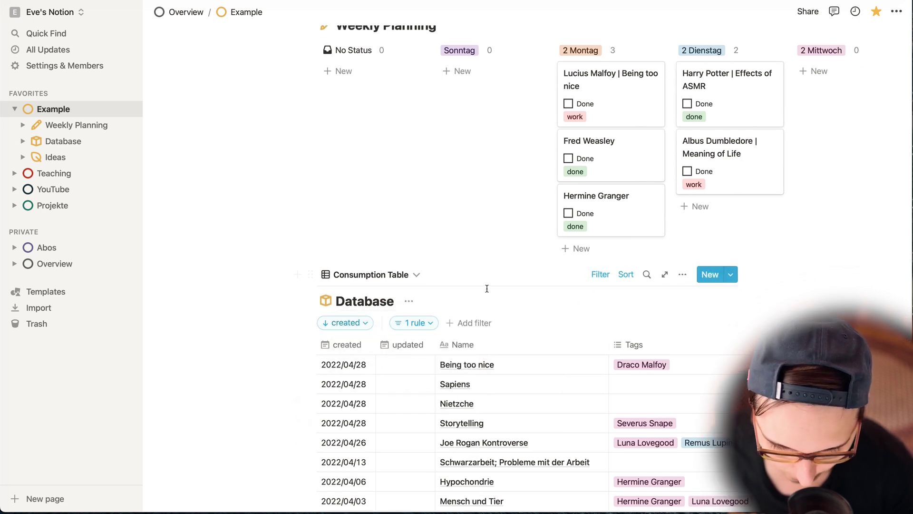
pyautogui.click(432, 324)
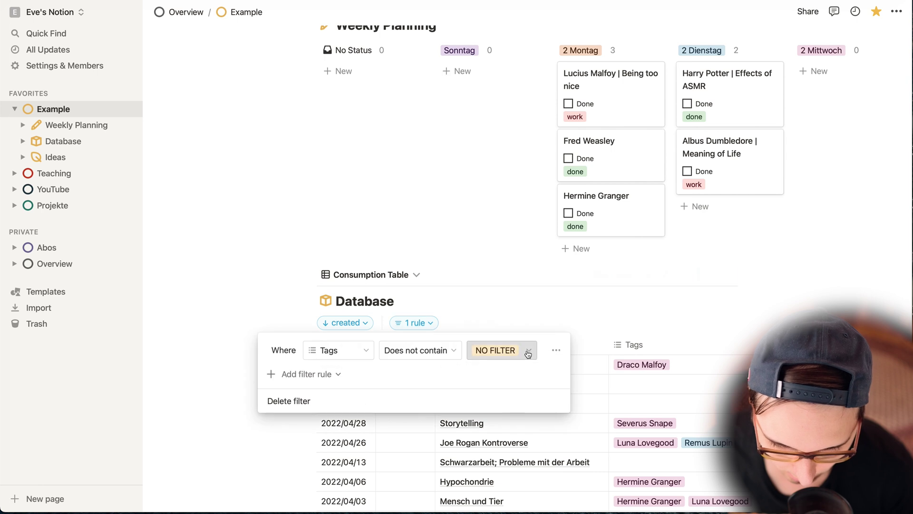
pyautogui.click(528, 354)
pyautogui.write('luci')
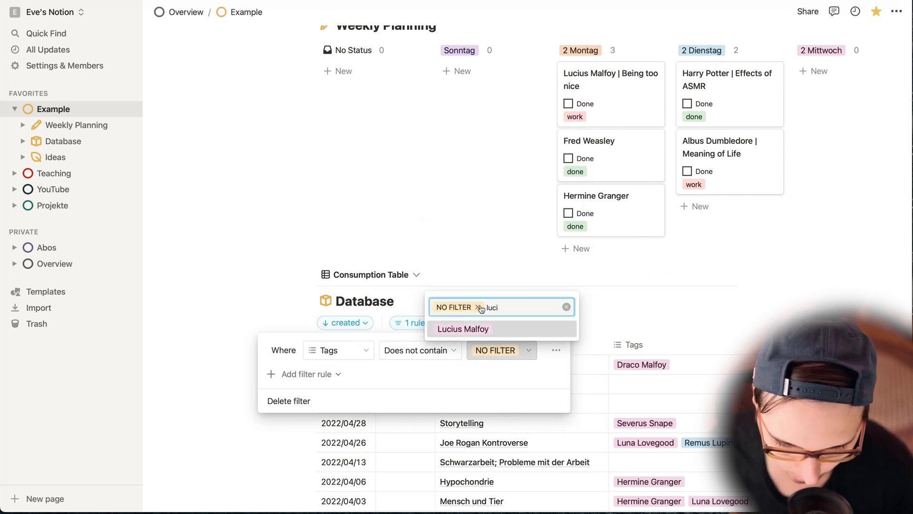
pyautogui.press('Return')
pyautogui.click(458, 135)
pyautogui.press('Escape')
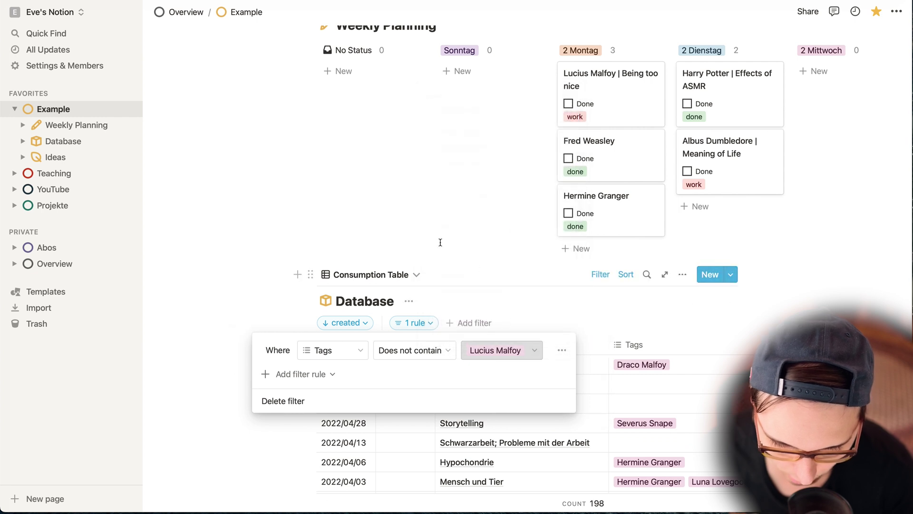
pyautogui.press('Escape')
# Open the Lucius Malfoy card's page to check it, then close it again.
pyautogui.scroll(-1, 440, 236)
pyautogui.scroll(2, 581, 372)
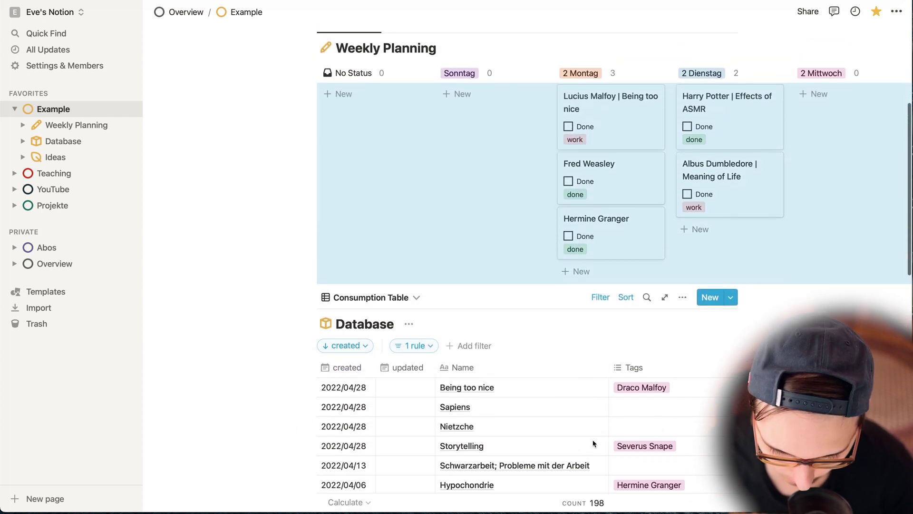
pyautogui.scroll(1, 595, 440)
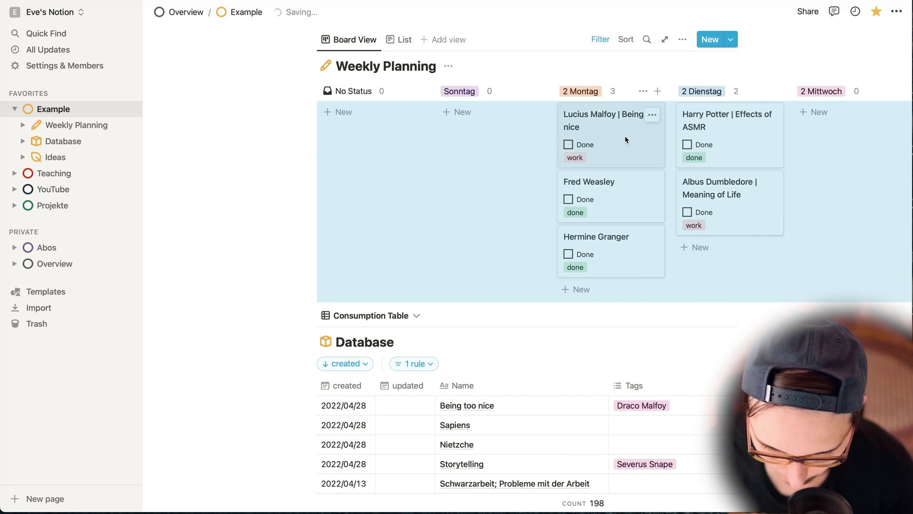
pyautogui.click(565, 149)
pyautogui.press('Escape')
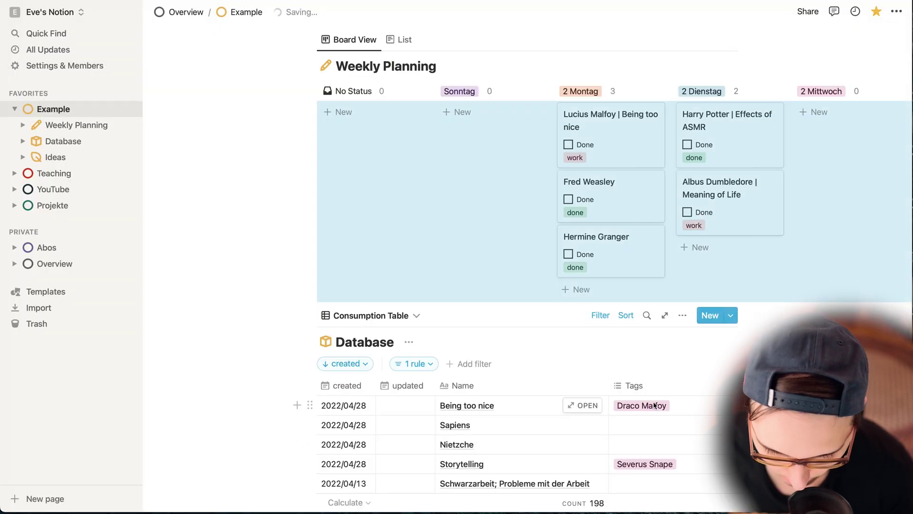
pyautogui.scroll(-1, 680, 429)
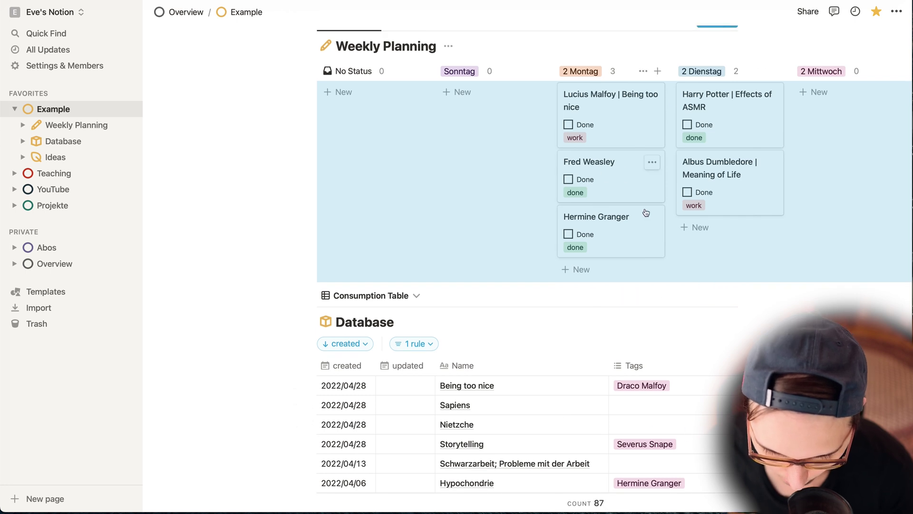
# Append ' | Sapiens' to the Fred Weasley card and ' | Nietzsche' to the Hermine Granger card.
pyautogui.click(633, 179)
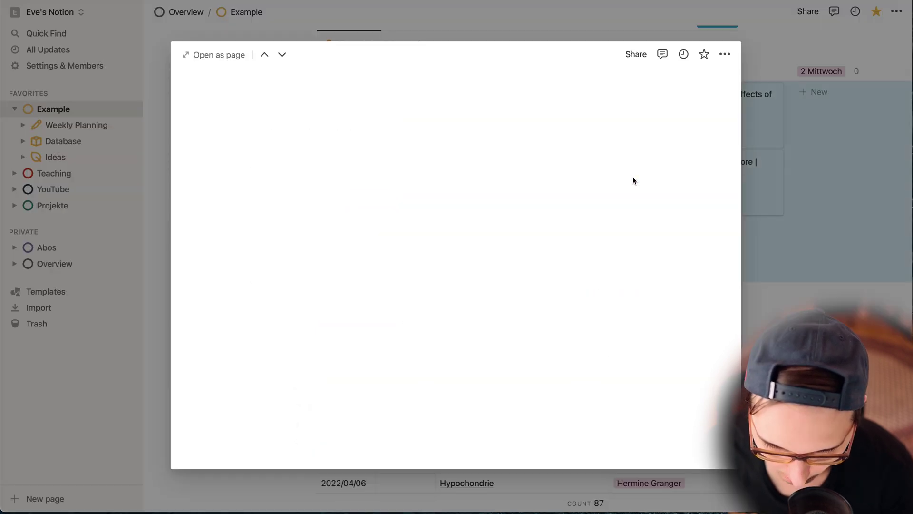
pyautogui.write('| Sapien')
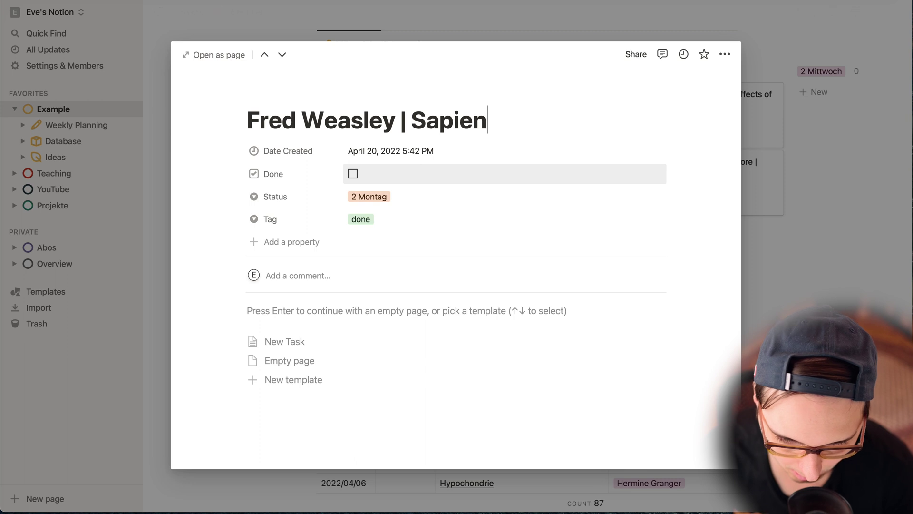
pyautogui.write('s')
pyautogui.click(759, 247)
pyautogui.scroll(-1, 759, 245)
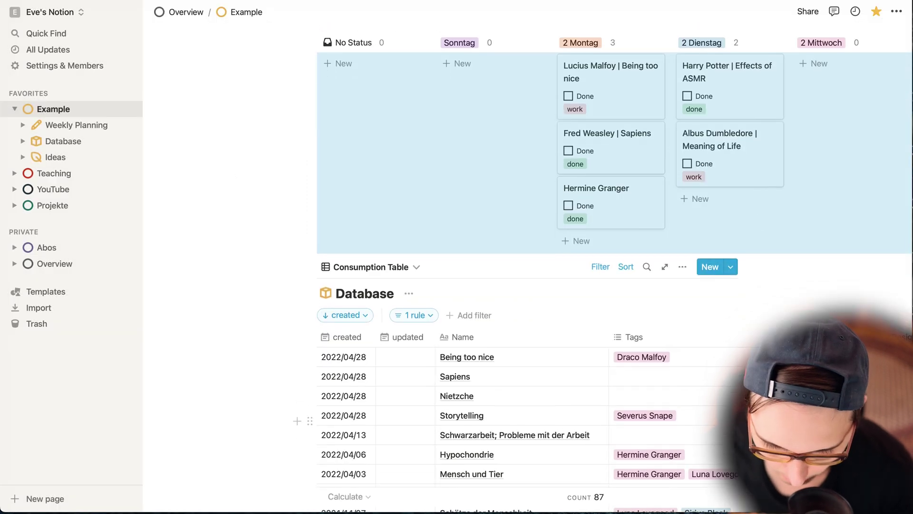
pyautogui.click(613, 191)
pyautogui.write('| ')
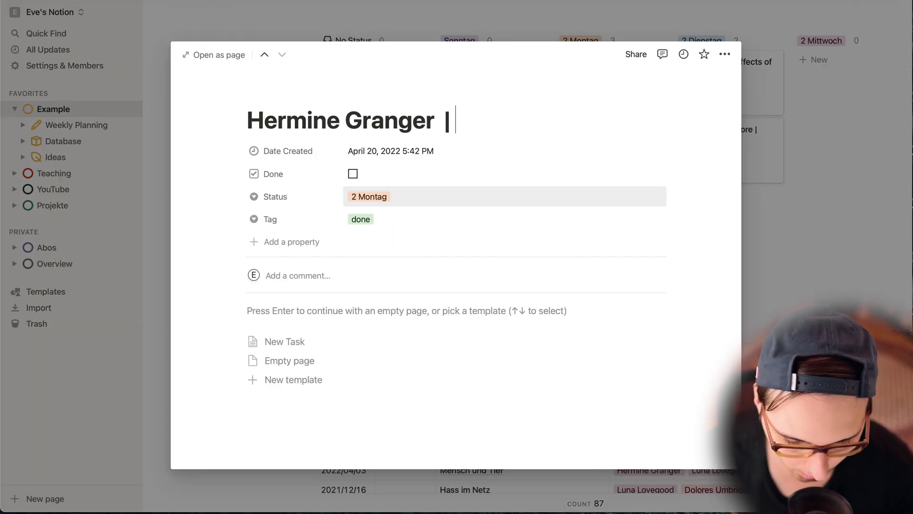
pyautogui.write('Nietzsche')
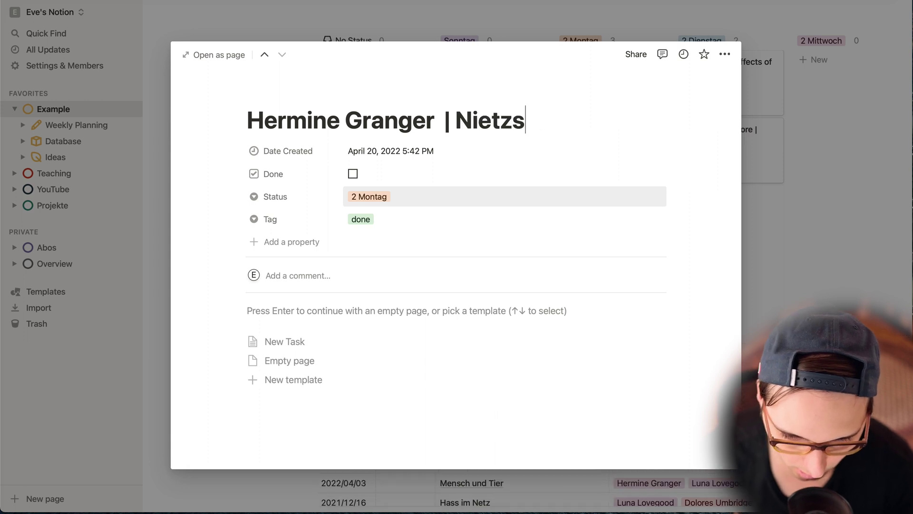
pyautogui.click(818, 189)
pyautogui.scroll(1, 770, 123)
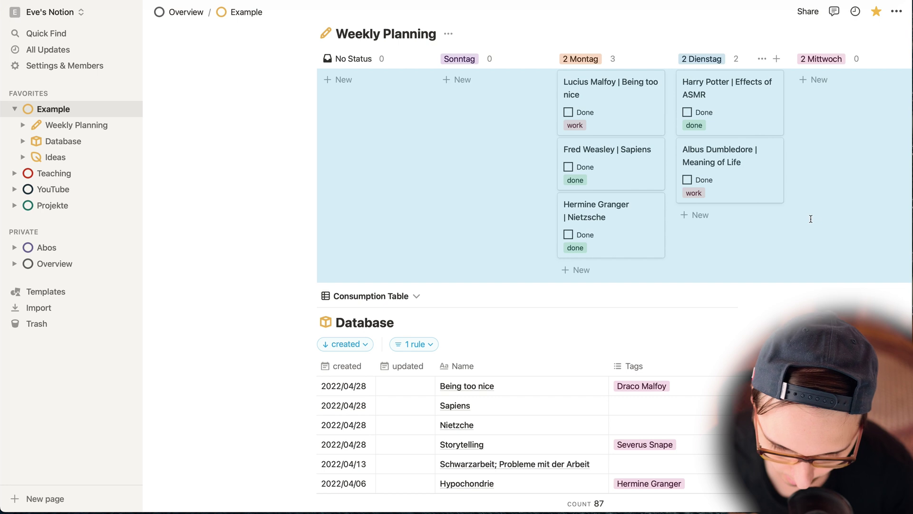
pyautogui.scroll(1, 811, 219)
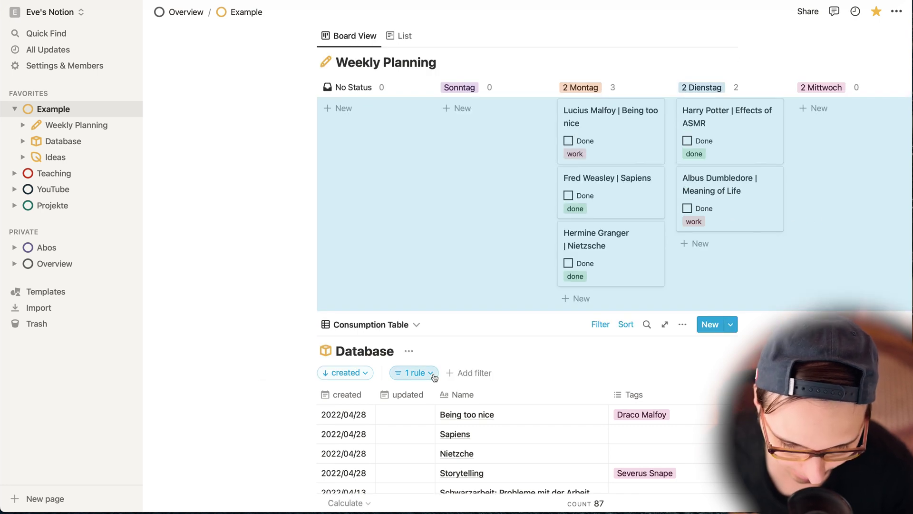
# Add Draco Malfoy and Albus Dumbledore to the excluded filter tags, leaving 81 entries.
pyautogui.click(431, 373)
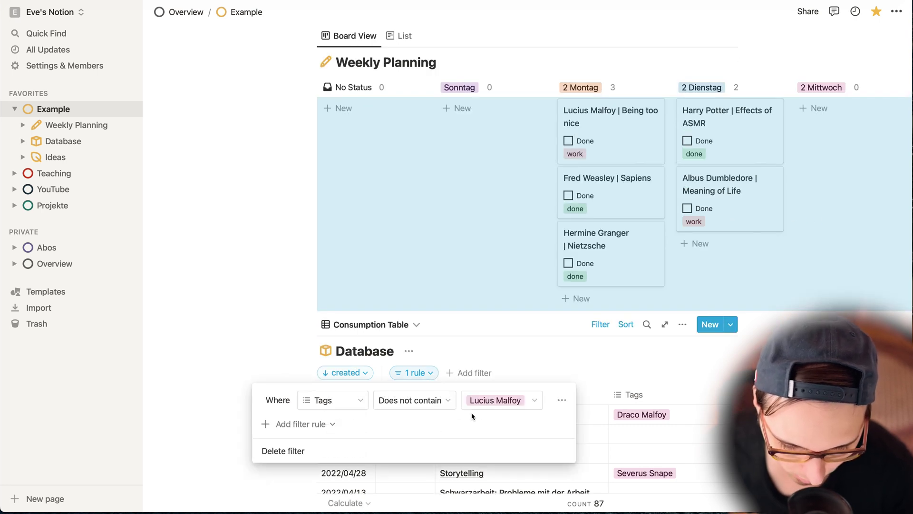
pyautogui.click(535, 402)
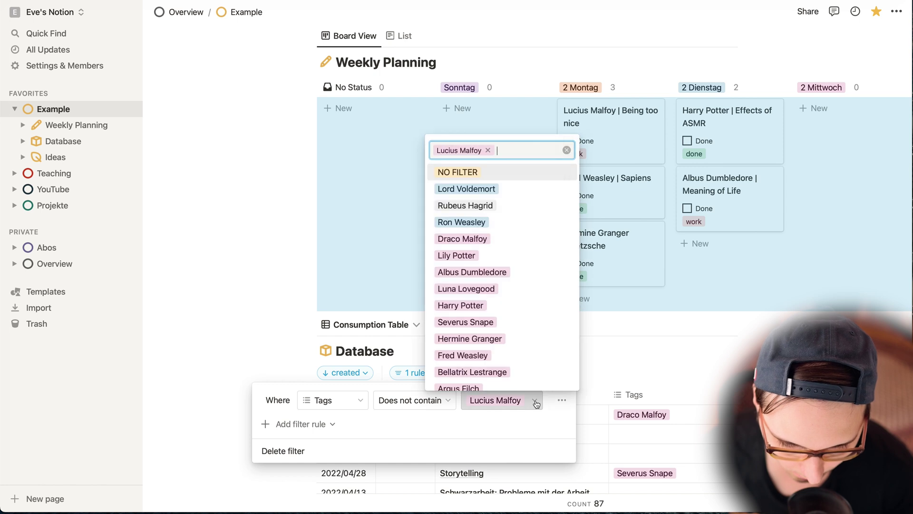
pyautogui.click(489, 239)
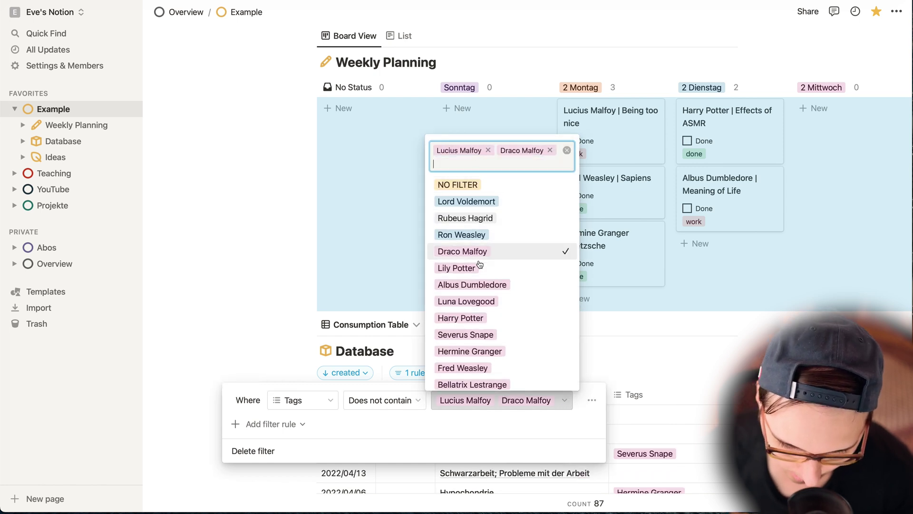
pyautogui.click(499, 288)
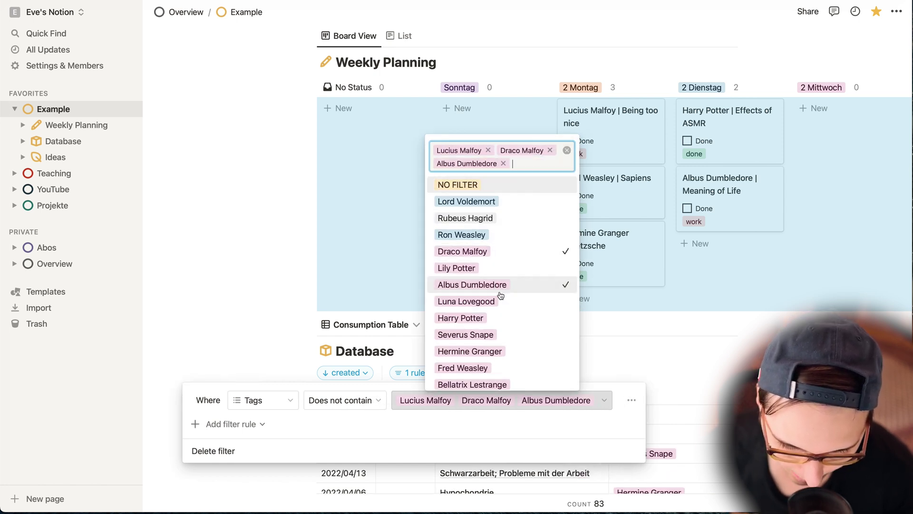
pyautogui.click(693, 343)
pyautogui.click(651, 345)
pyautogui.scroll(-5, 650, 345)
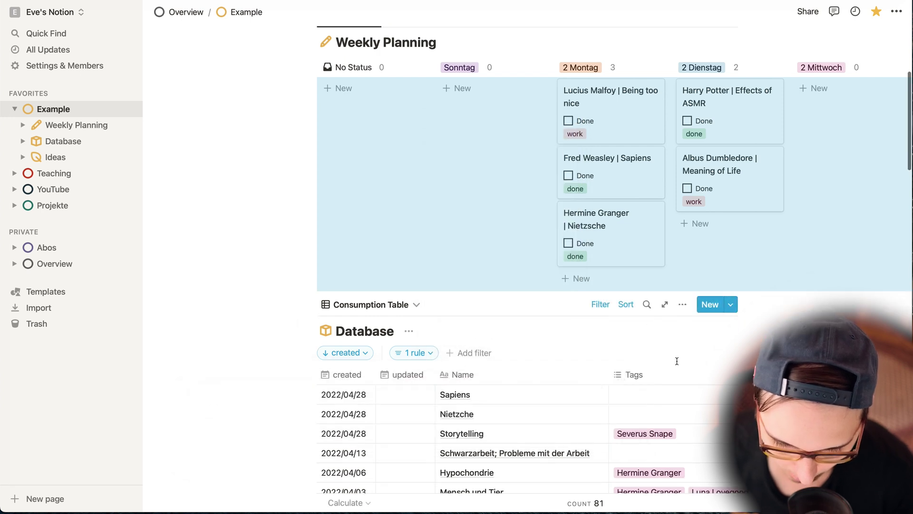
pyautogui.scroll(2, 676, 360)
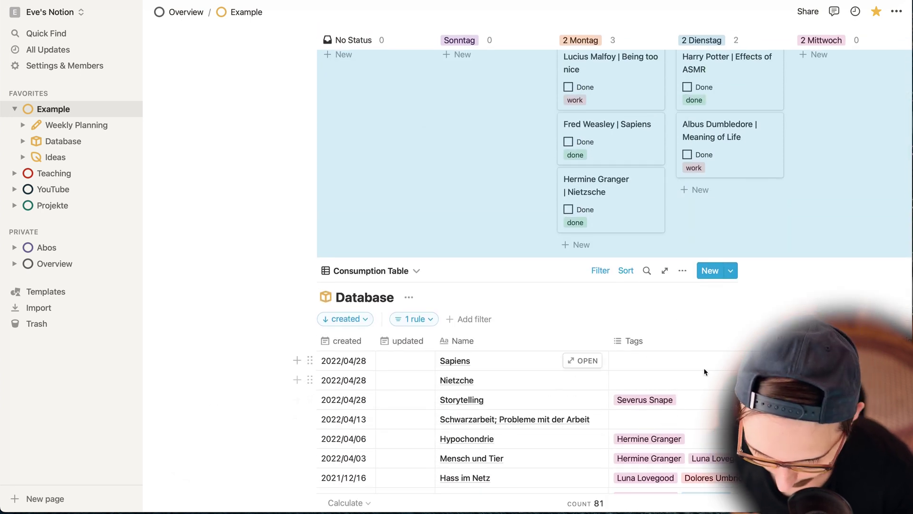
pyautogui.scroll(-4, 706, 370)
pyautogui.scroll(4, 727, 421)
pyautogui.scroll(1, 662, 461)
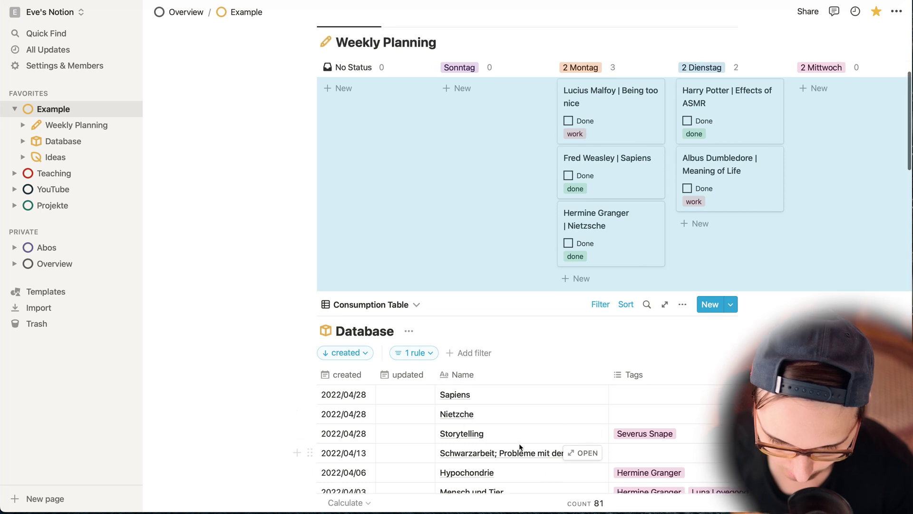